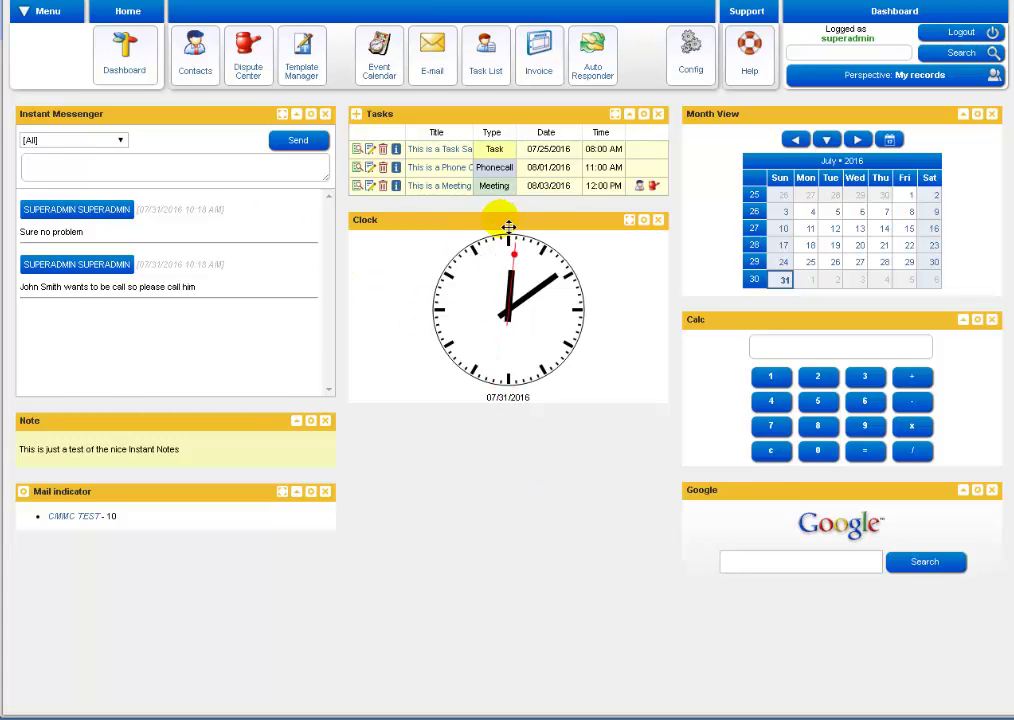
Nudge the Clock applet and open the dashboard's applet layout configuration
left_click_drag(509, 227, 493, 249)
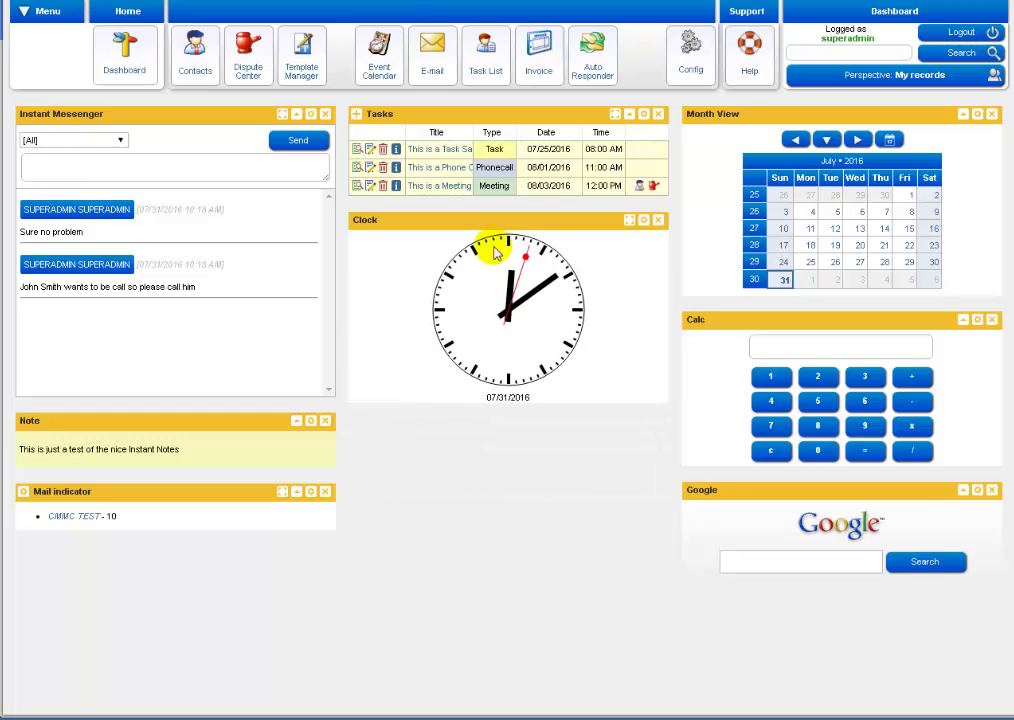
left_click(698, 62)
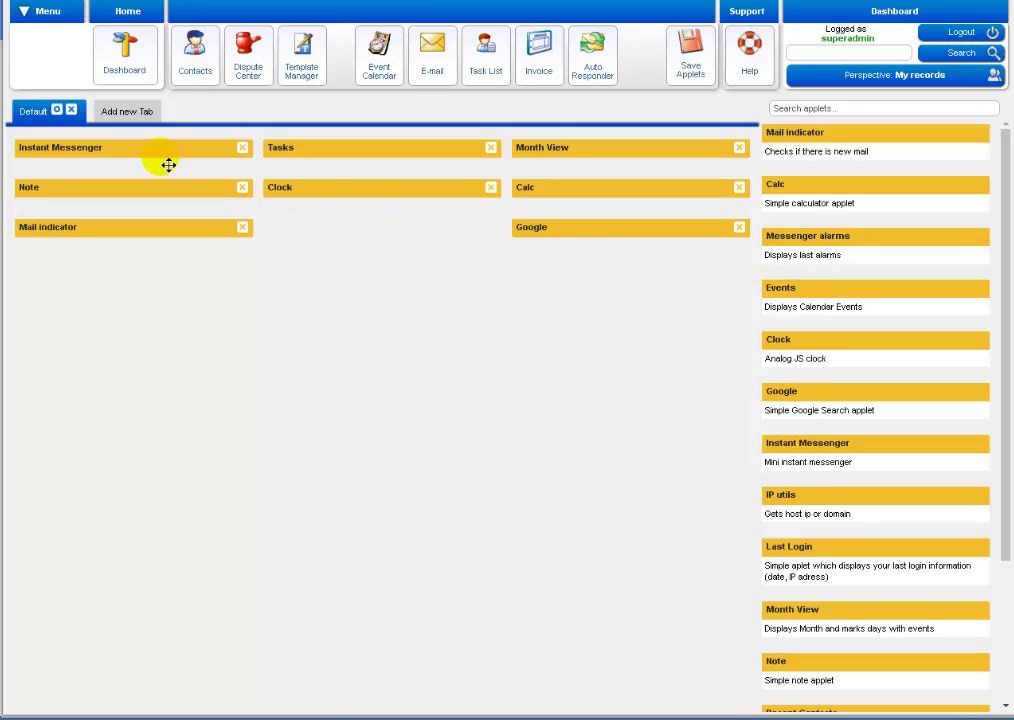
left_click(126, 52)
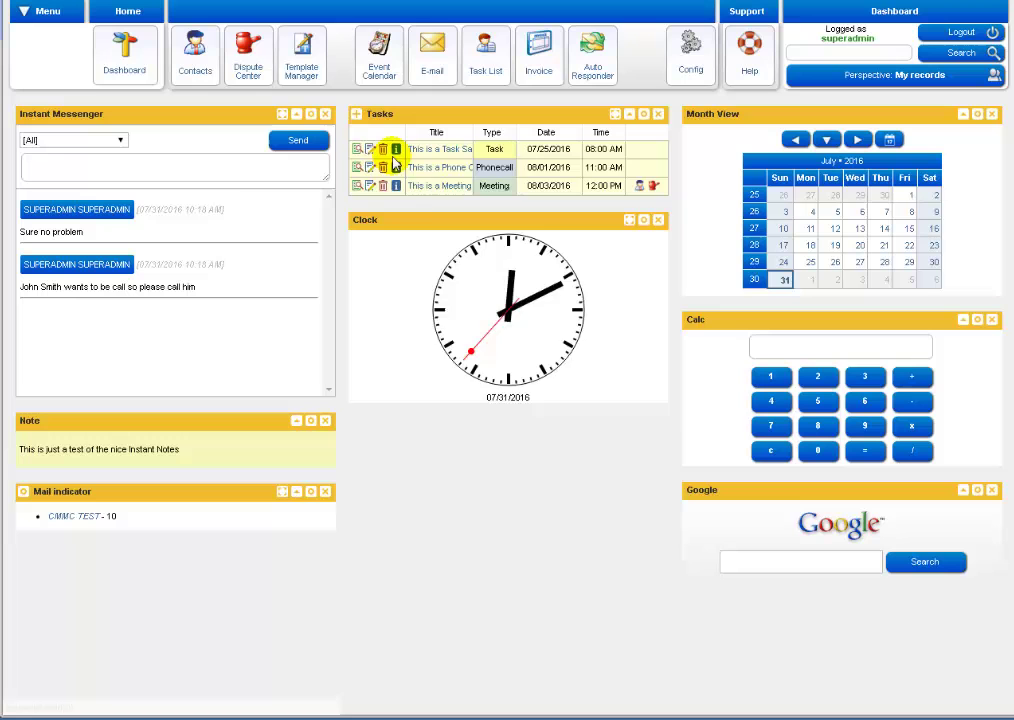
mouse_move(396, 149)
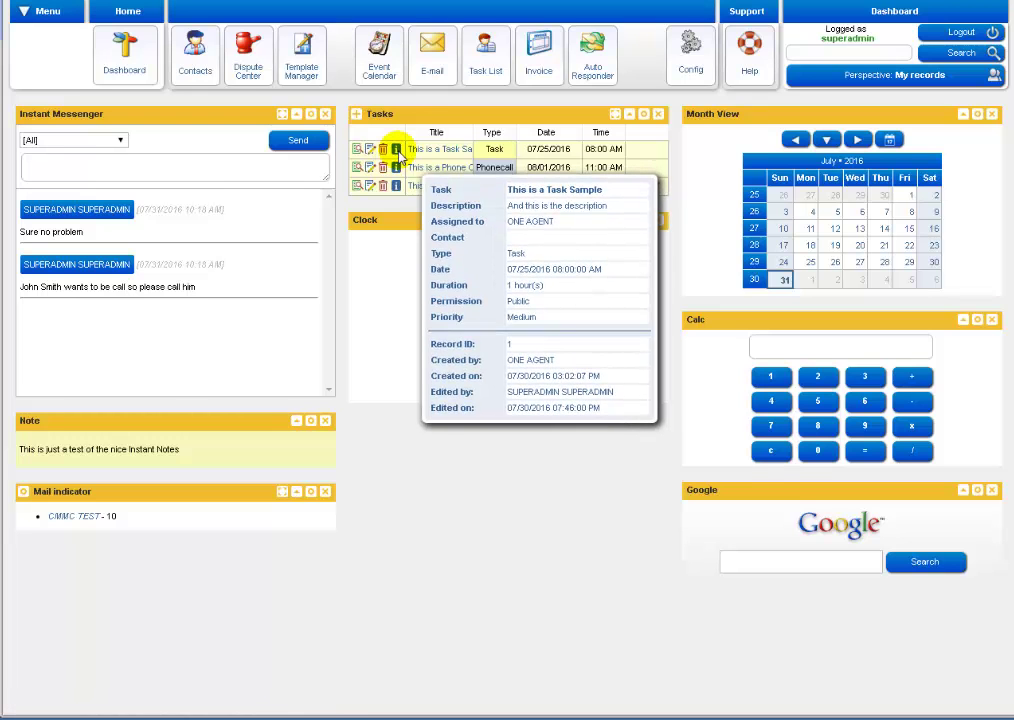
In the Event Calendar, move Monday's 8:00 AM task to 9:00 AM and the 11:00 AM call to Tuesday 1:00 PM
left_click(385, 88)
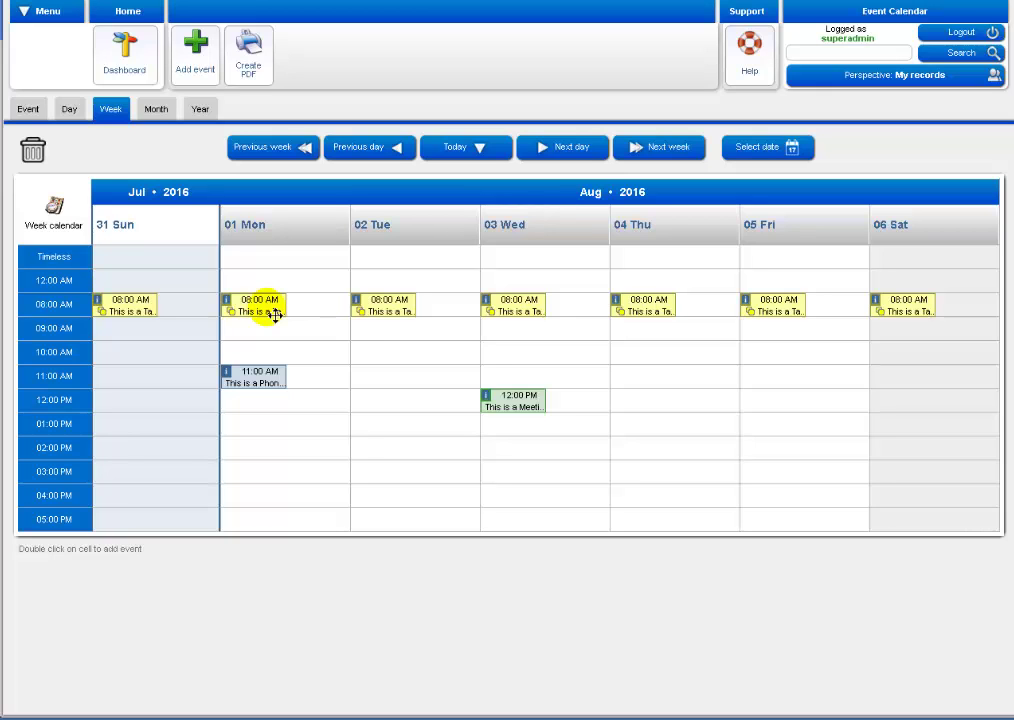
left_click_drag(275, 314, 267, 336)
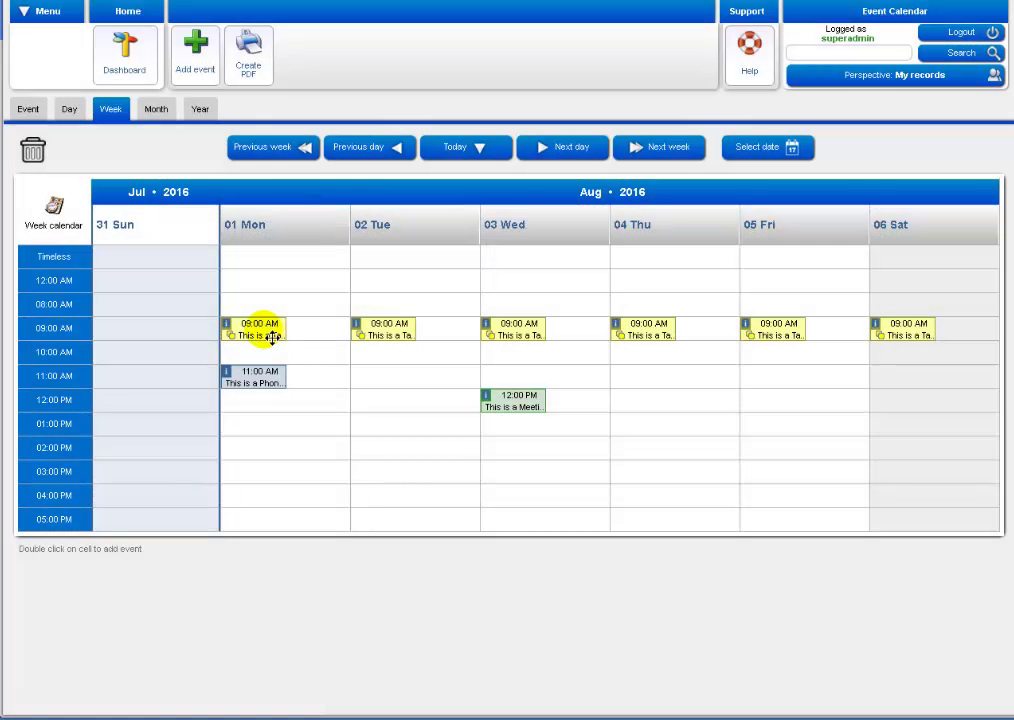
mouse_move(274, 382)
left_mouse_down()
mouse_move(399, 457)
mouse_move(279, 390)
mouse_move(416, 440)
left_mouse_up()
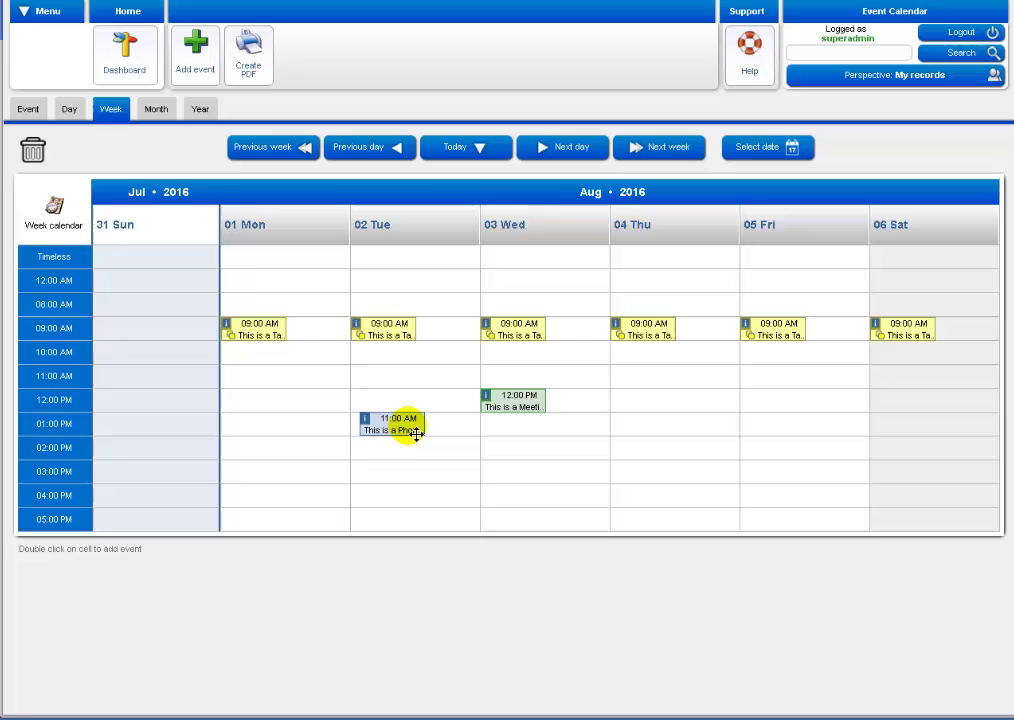
left_click_drag(416, 440, 406, 432)
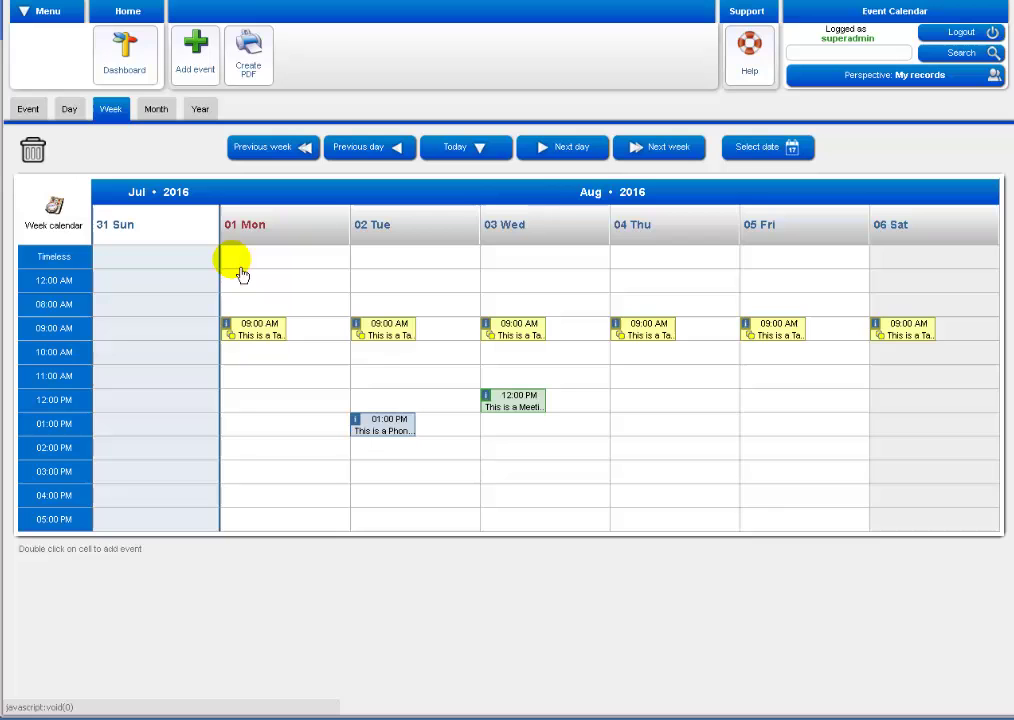
Return to the dashboard to see the task at 09:00 AM and the 08/02 1:00 PM phone call
left_click(128, 58)
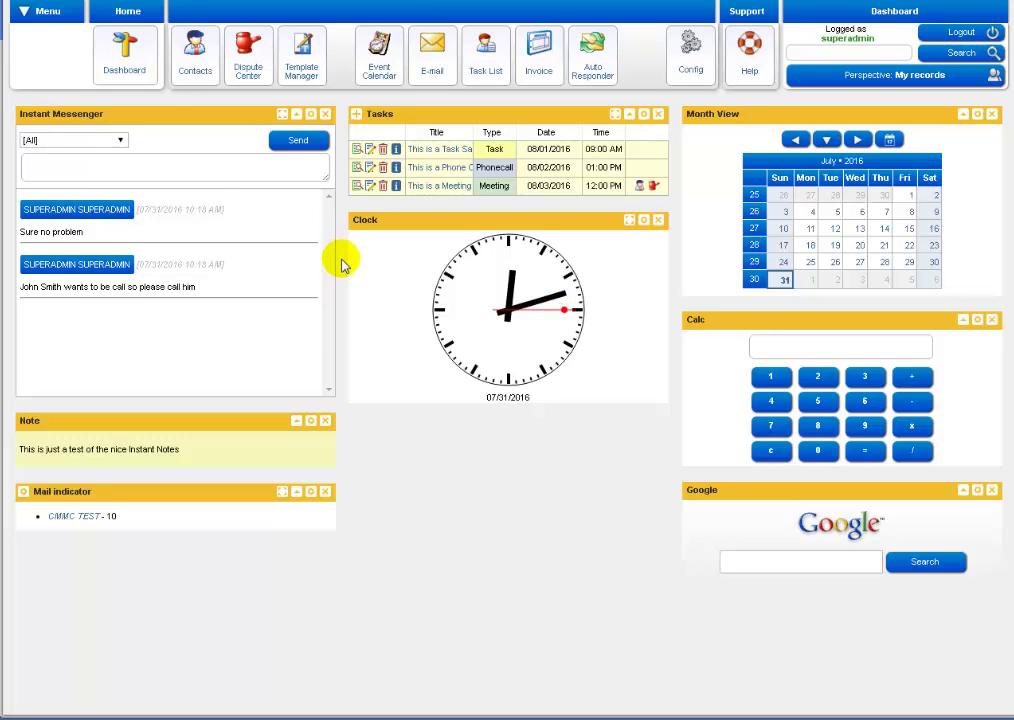
Open Contacts and select the Type cells of the Auto Dealer Inc. and ACME Inc. rows
left_click(206, 66)
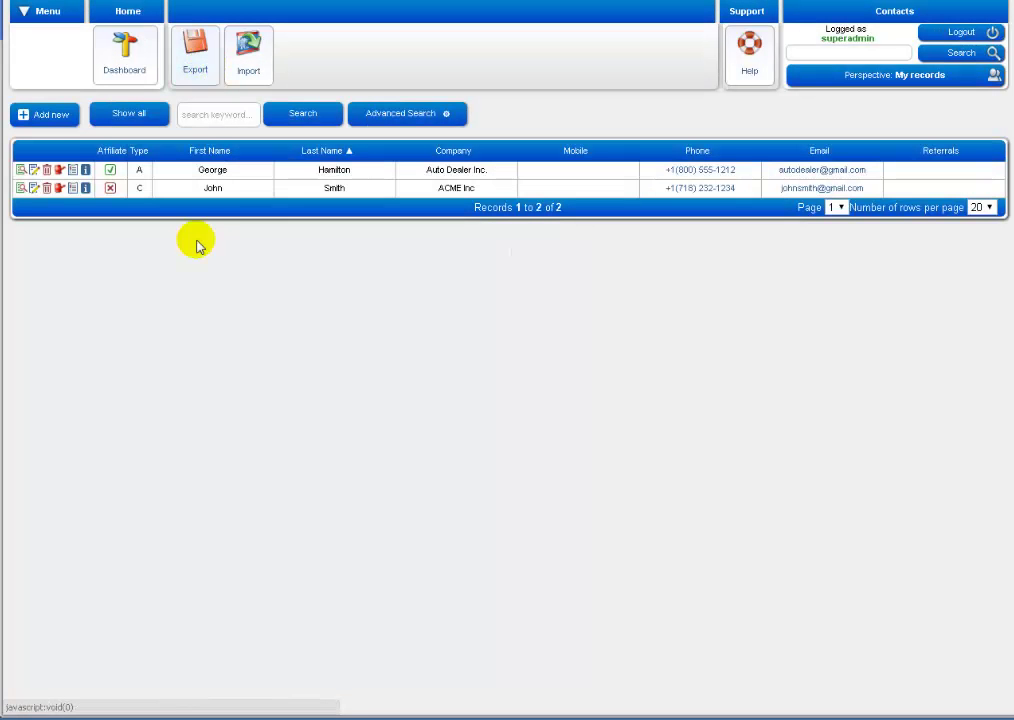
left_click(142, 172)
left_click(142, 191)
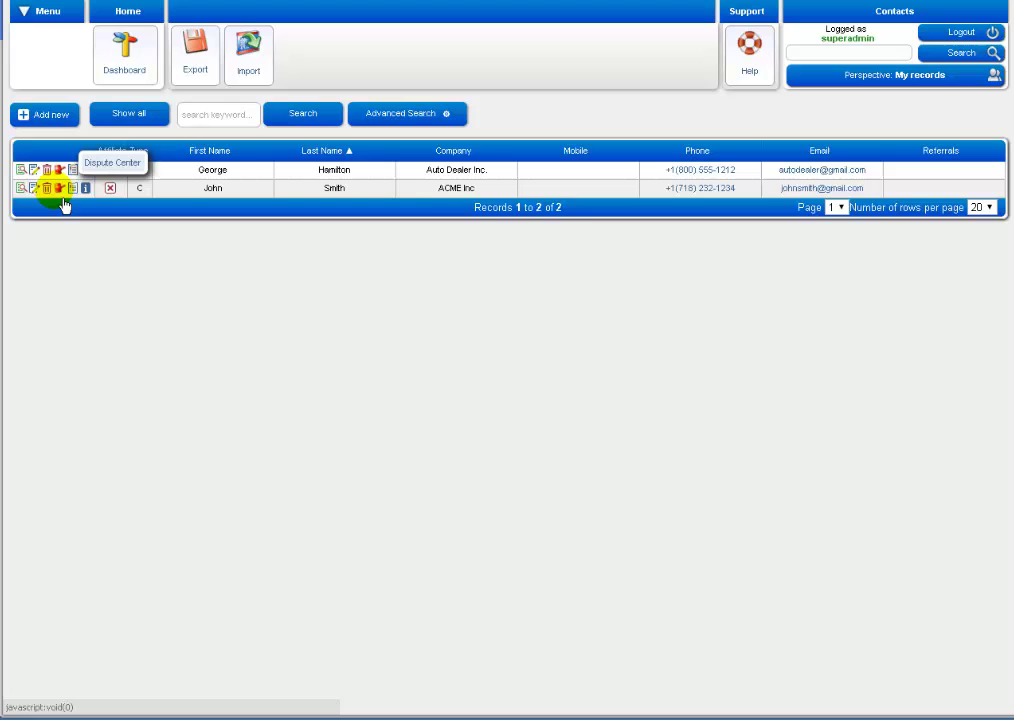
left_click(59, 189)
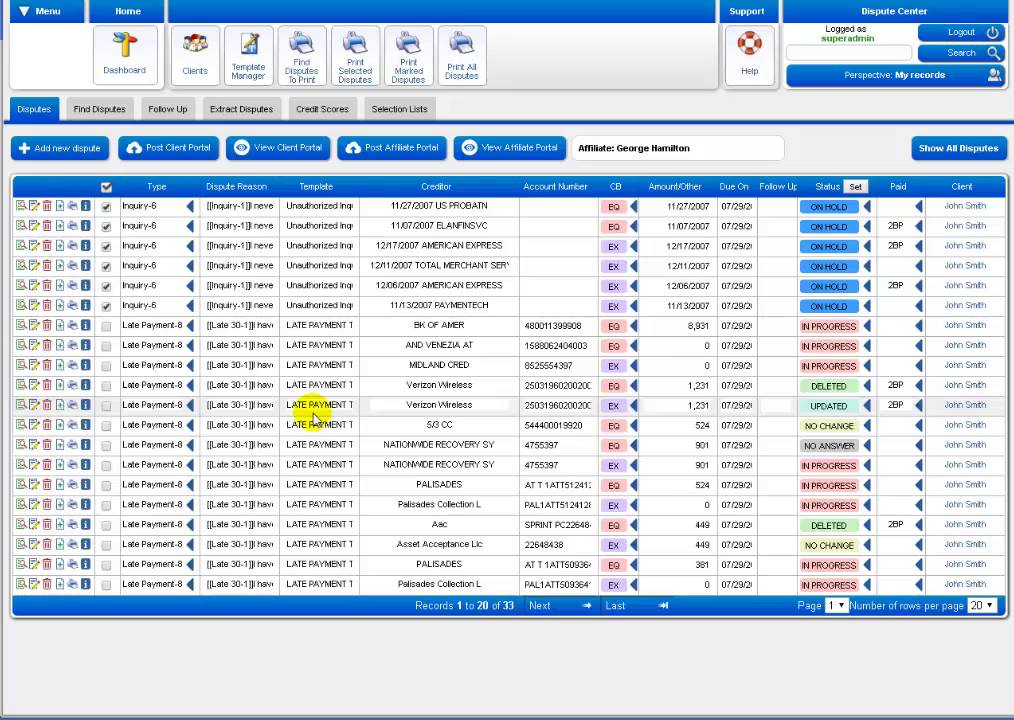
left_click(211, 76)
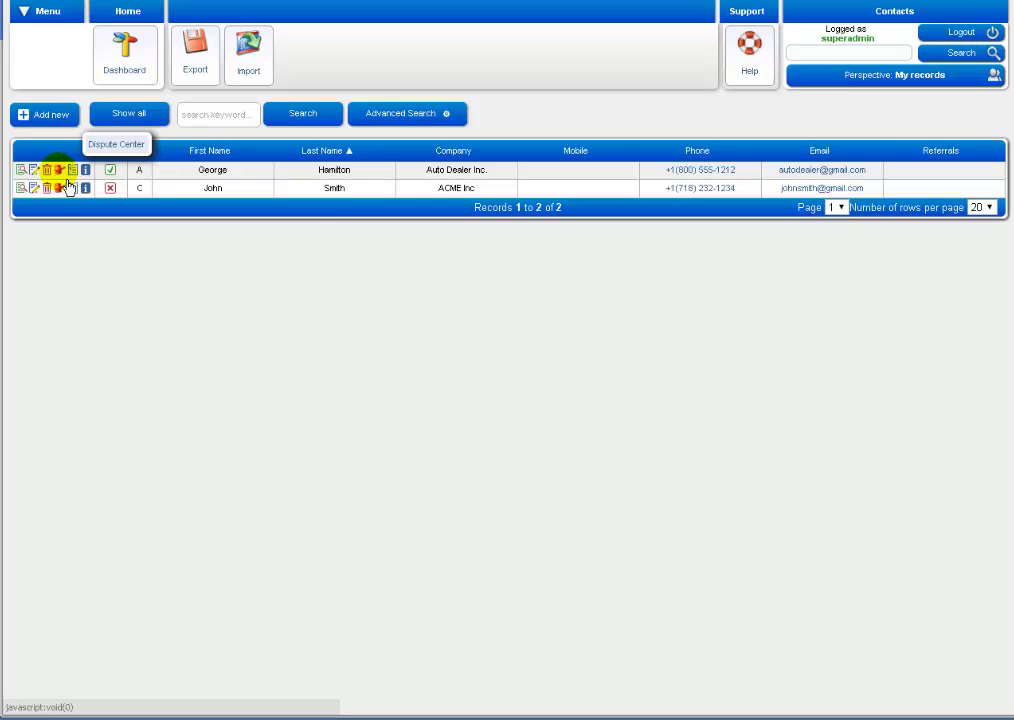
Paste a credit report into the Auto Dealer Inc. contact's Extract Disputes tab, producing 33 TO DO disputes
left_click(62, 187)
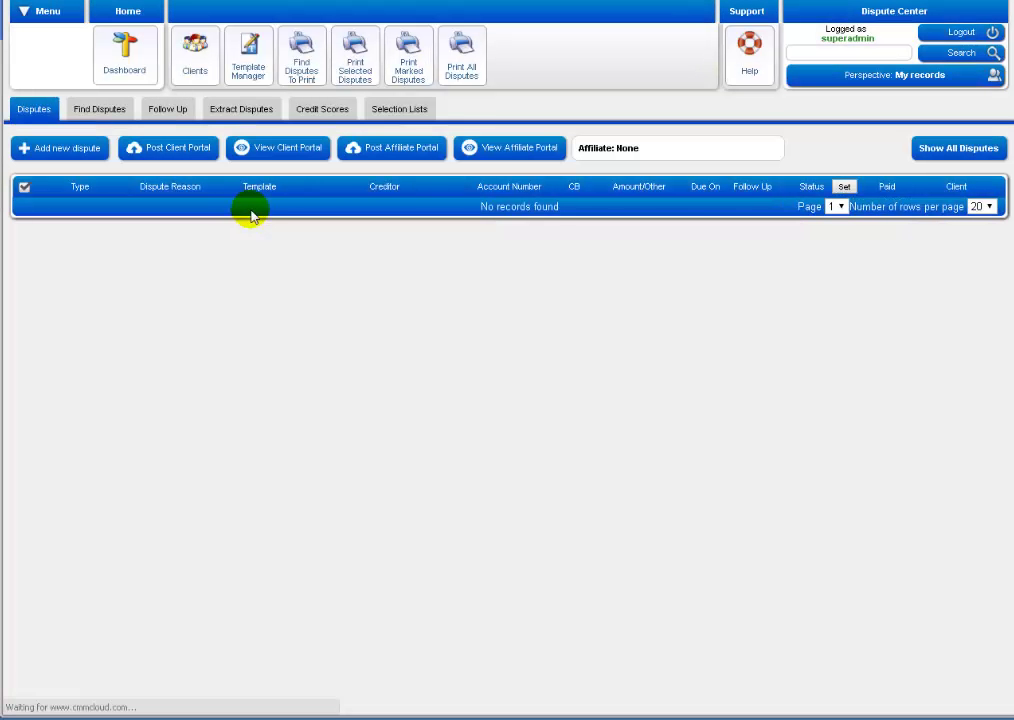
left_click(254, 118)
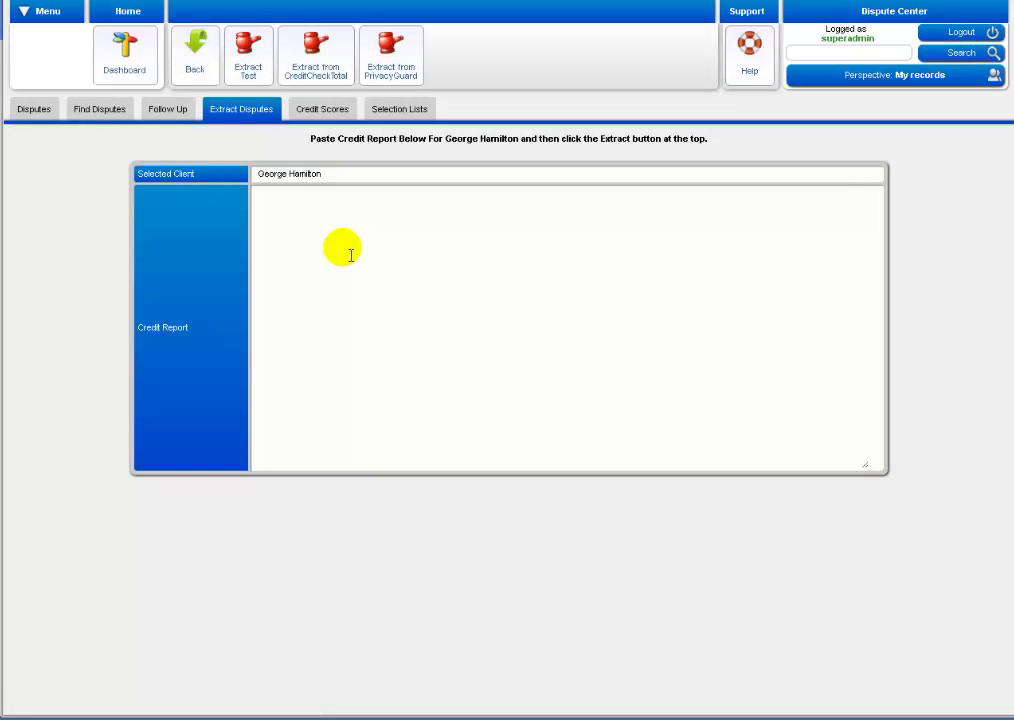
left_click(303, 239)
key("ctrl+v")
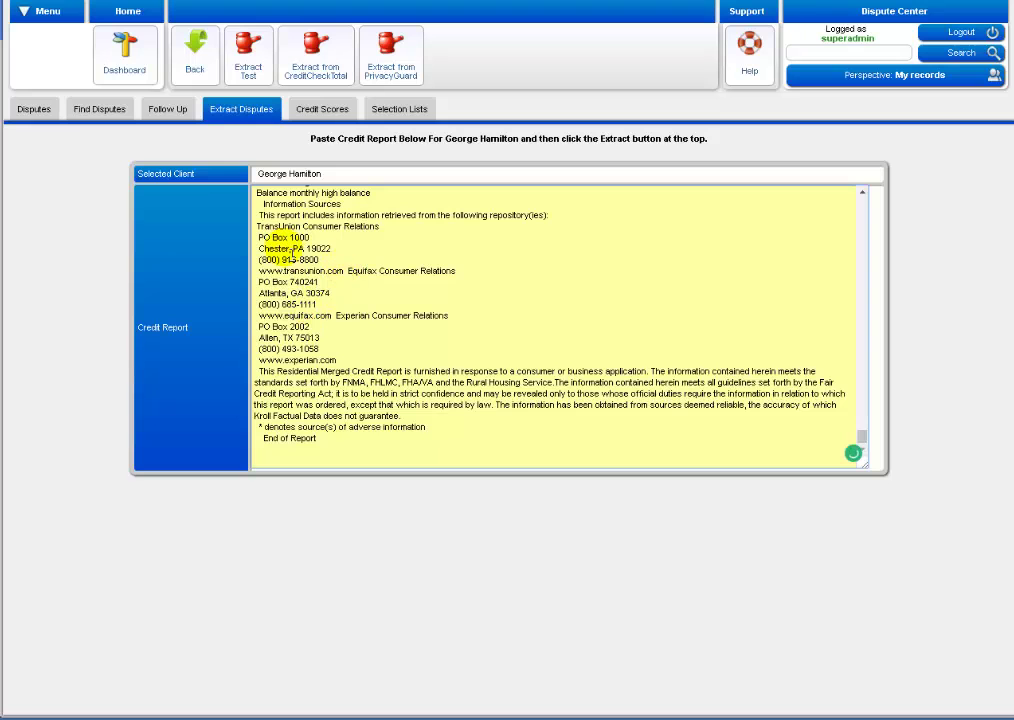
left_click(248, 62)
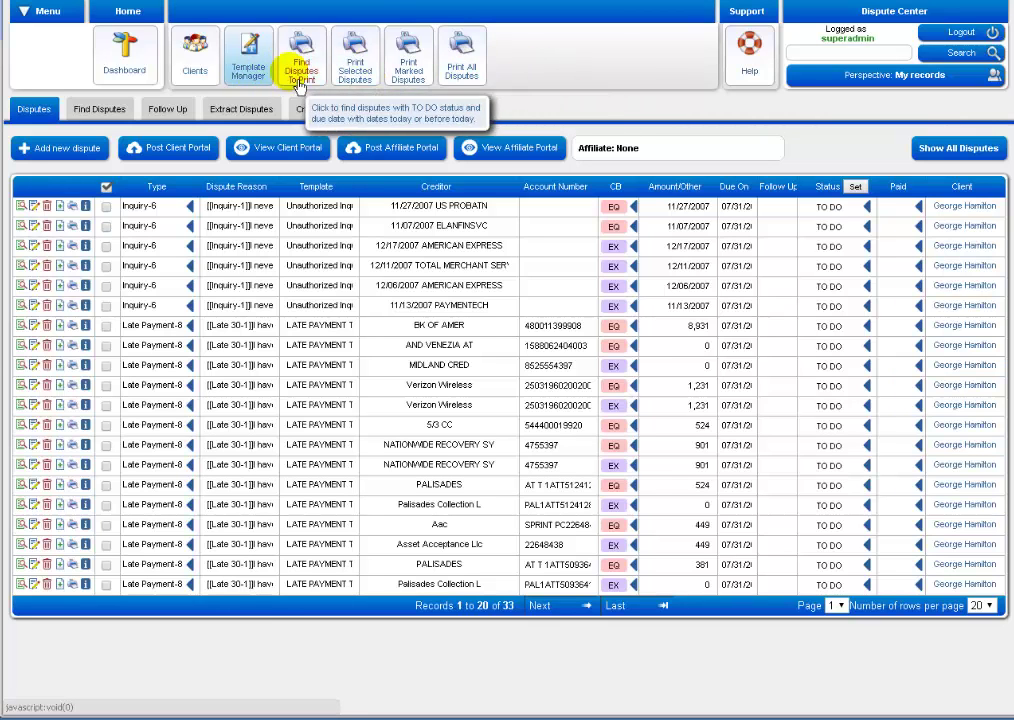
Go through the Clients list back to the dashboard
left_click(208, 83)
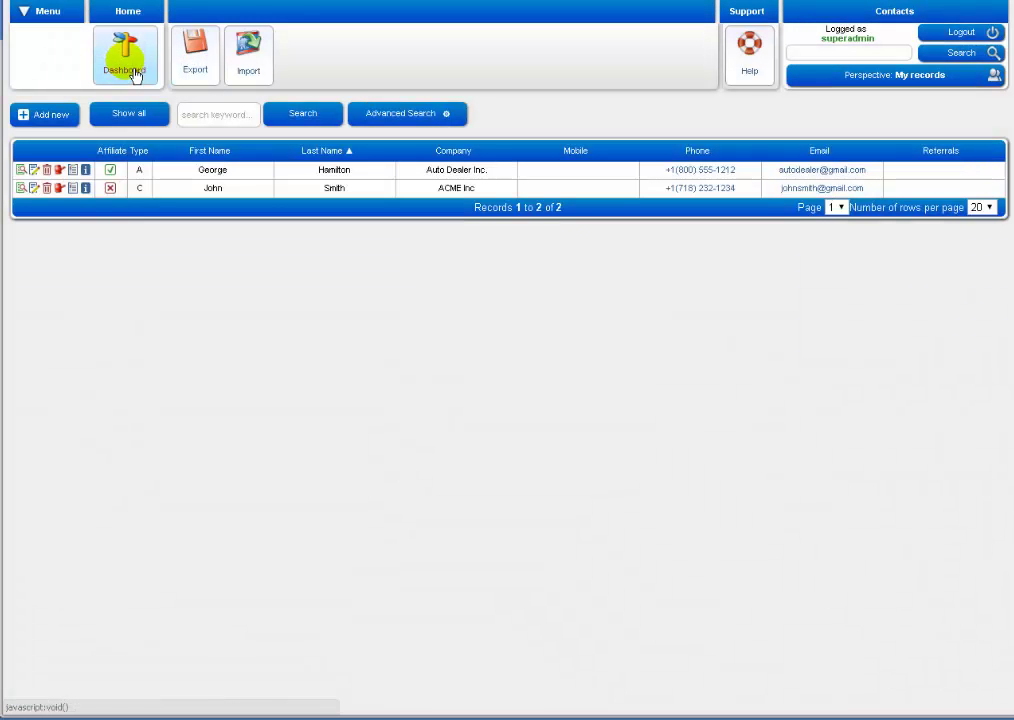
left_click(137, 78)
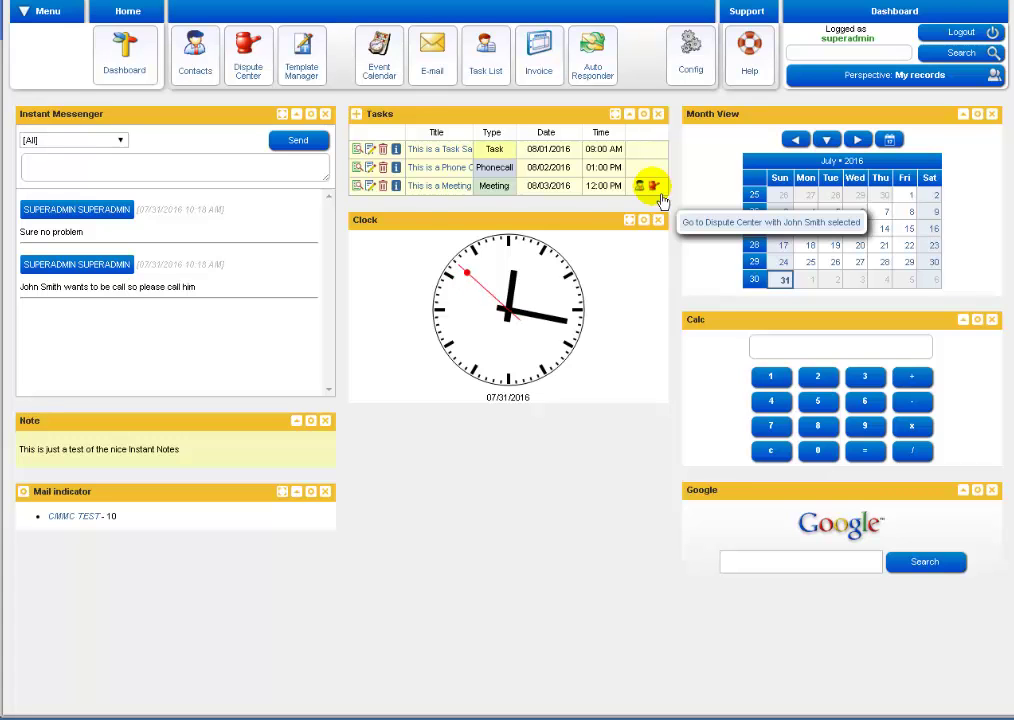
From the meeting task's Dispute Center, check Follow Up and post six ACME Inc. inquiry disputes to the portal
left_click(654, 187)
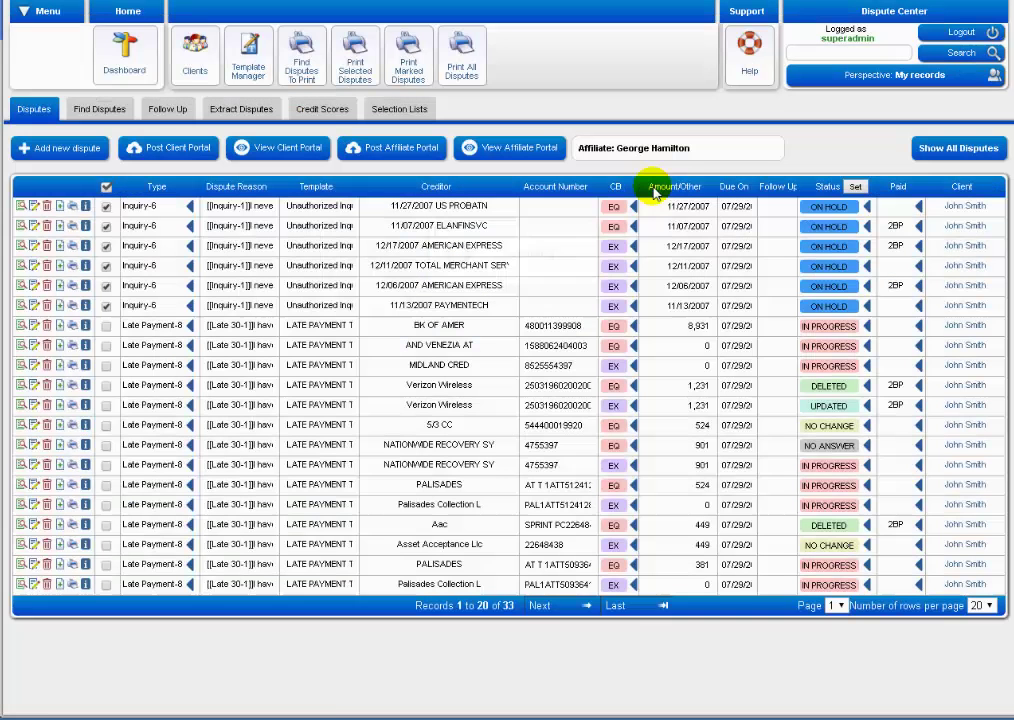
left_click(168, 109)
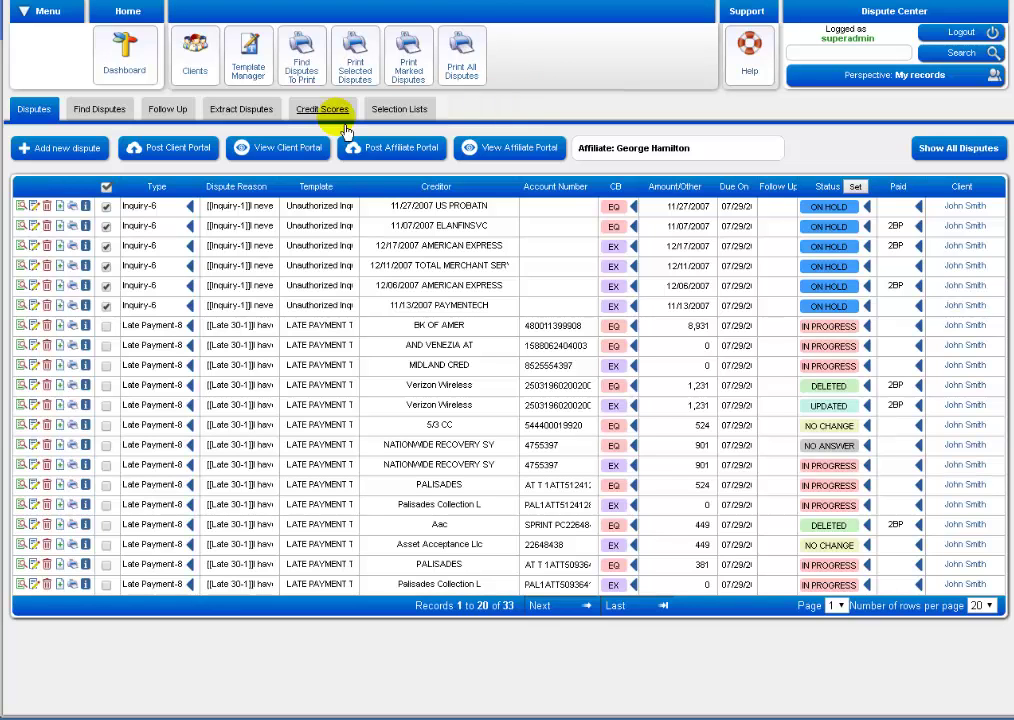
left_click(200, 163)
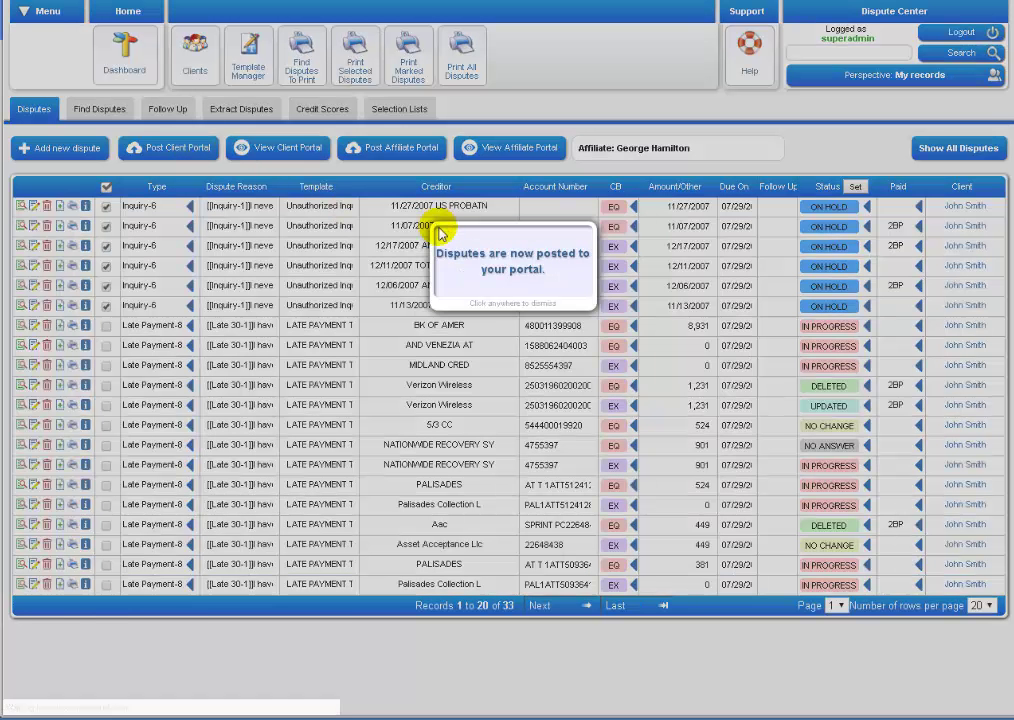
Open the client portal and scroll through the client's credit report status page
left_click(296, 160)
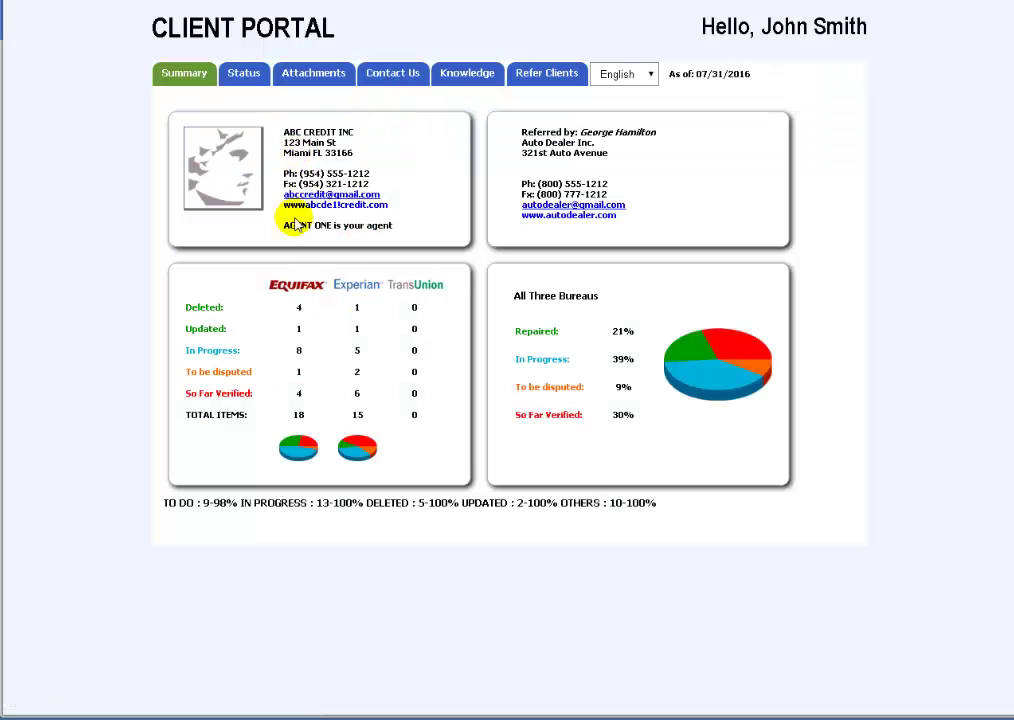
left_click(243, 74)
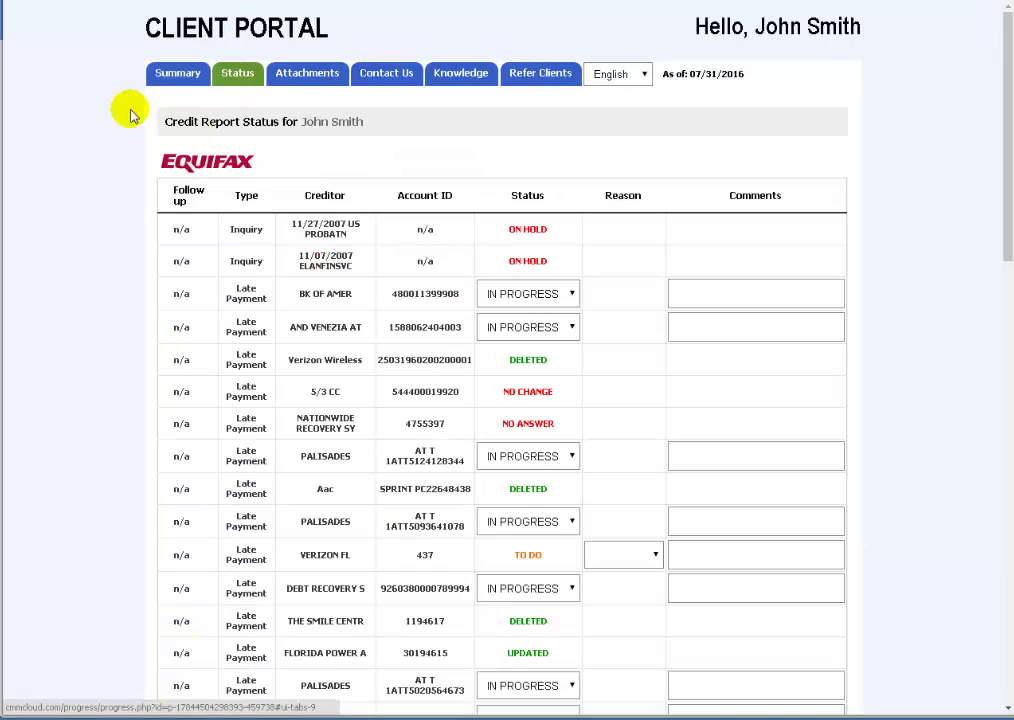
scroll(108, 160, "down", 1)
scroll(108, 160, "down", 4)
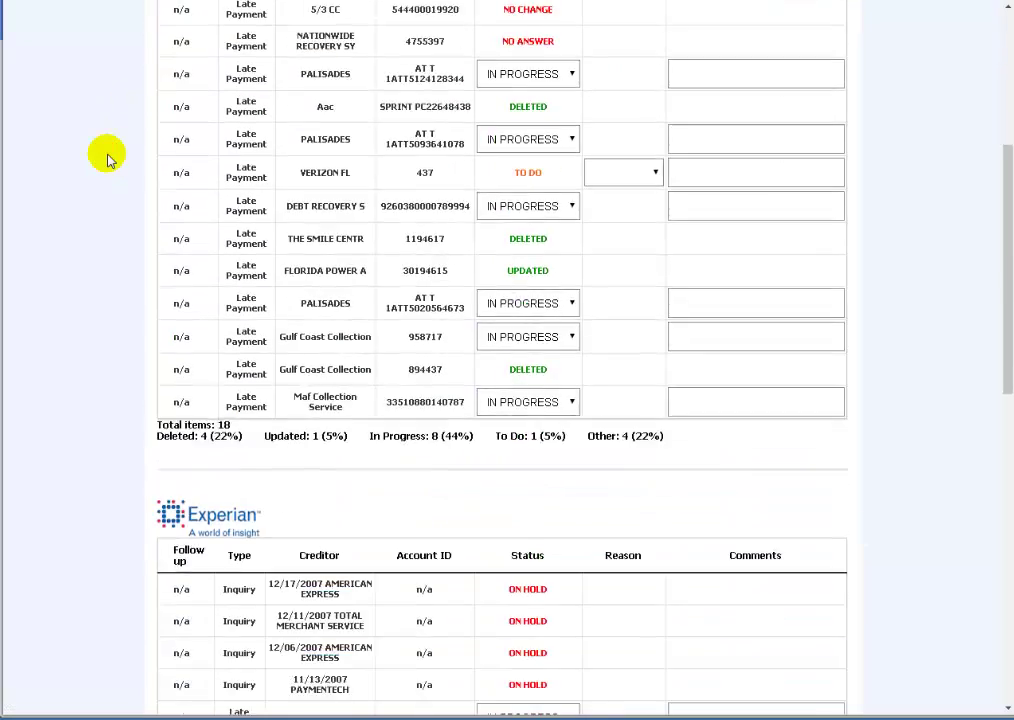
scroll(108, 160, "down", 4)
scroll(108, 160, "down", 4)
scroll(108, 160, "up", 1)
scroll(108, 160, "up", 3)
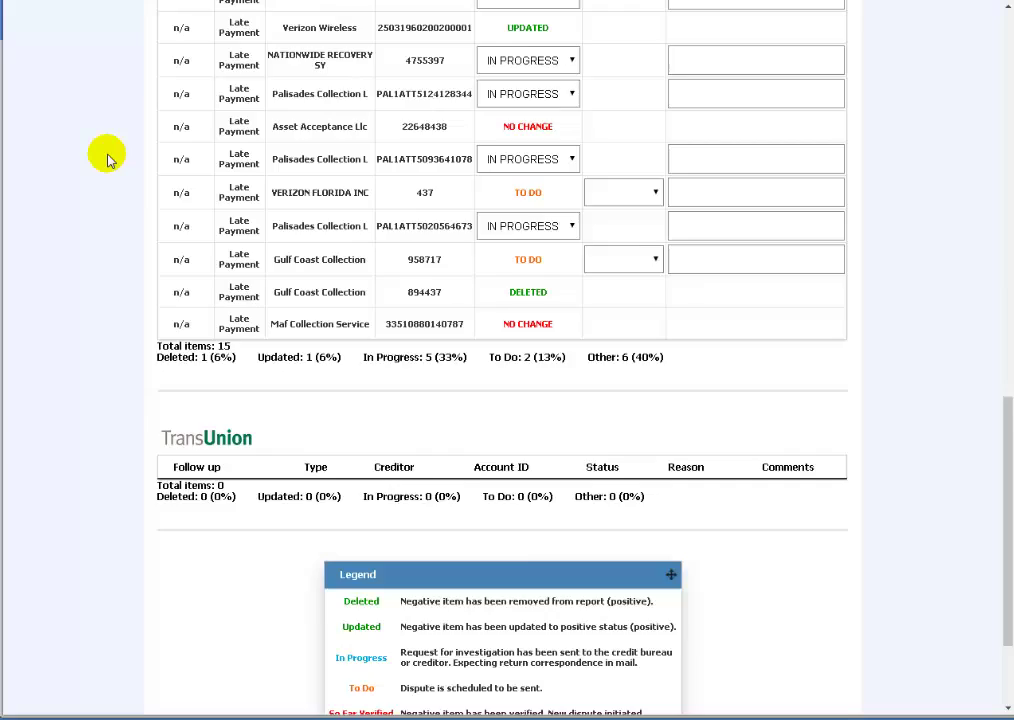
scroll(108, 160, "up", 4)
scroll(108, 160, "up", 4)
scroll(108, 160, "up", 1)
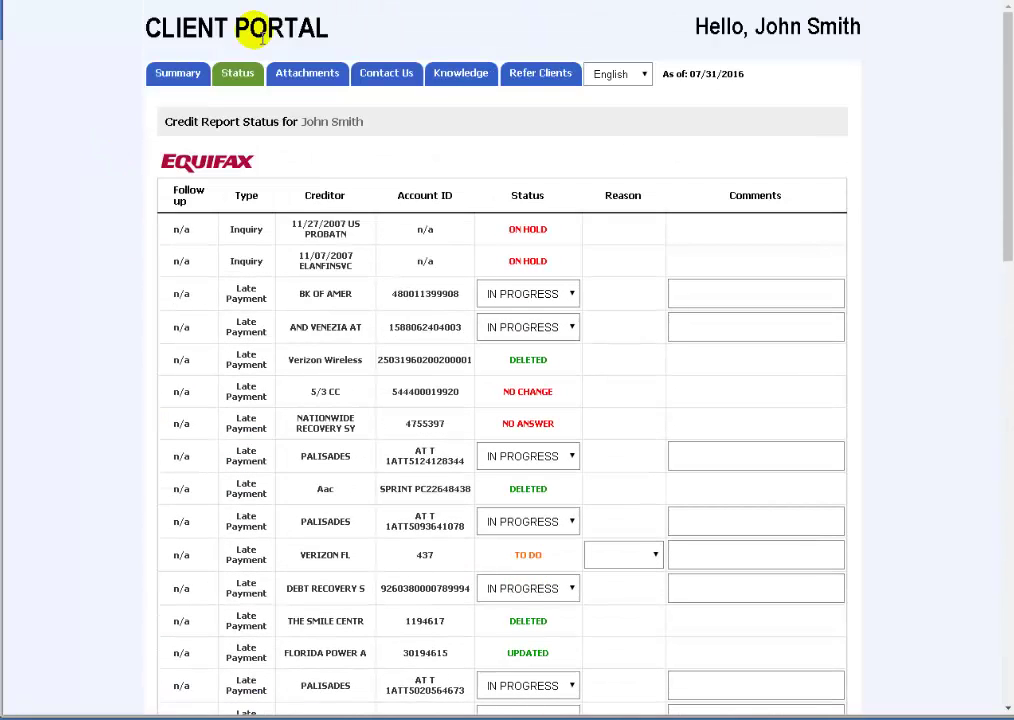
Browse the portal's document upload, contact, Knowledge (About Credit Repair) and Refer Clients pages
left_click(308, 72)
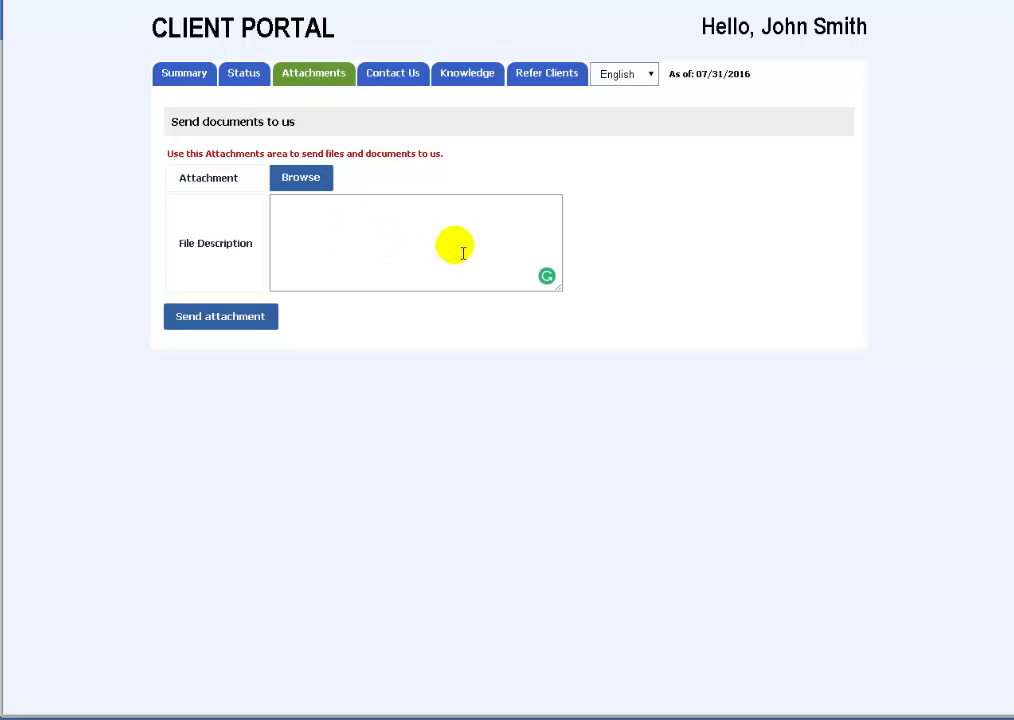
left_click(398, 75)
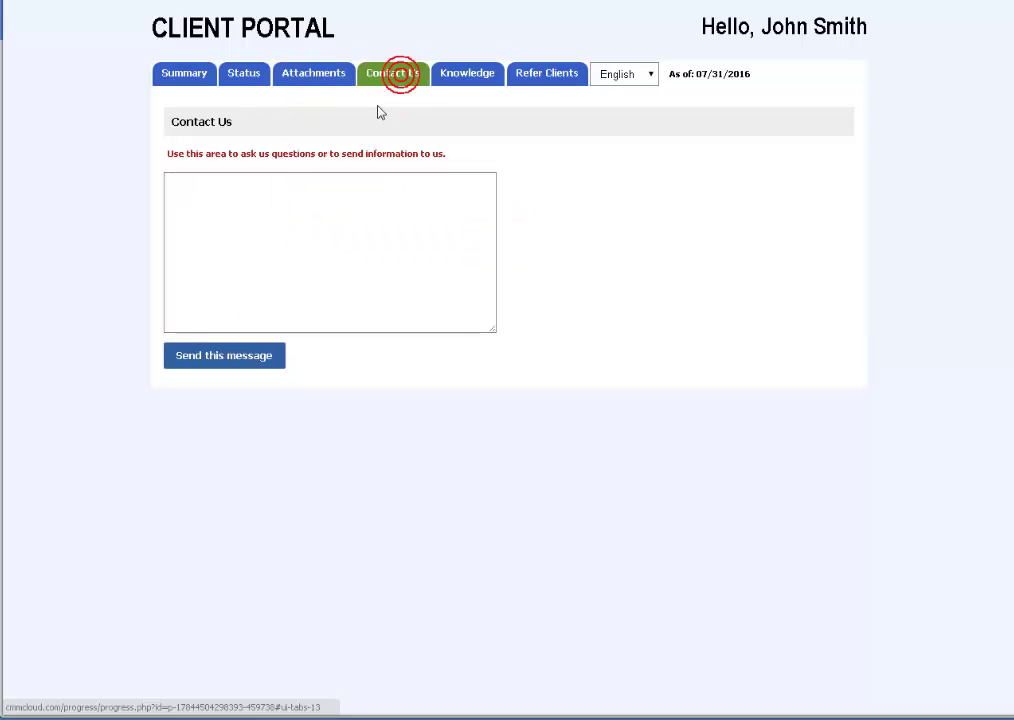
left_click(480, 76)
left_click(218, 214)
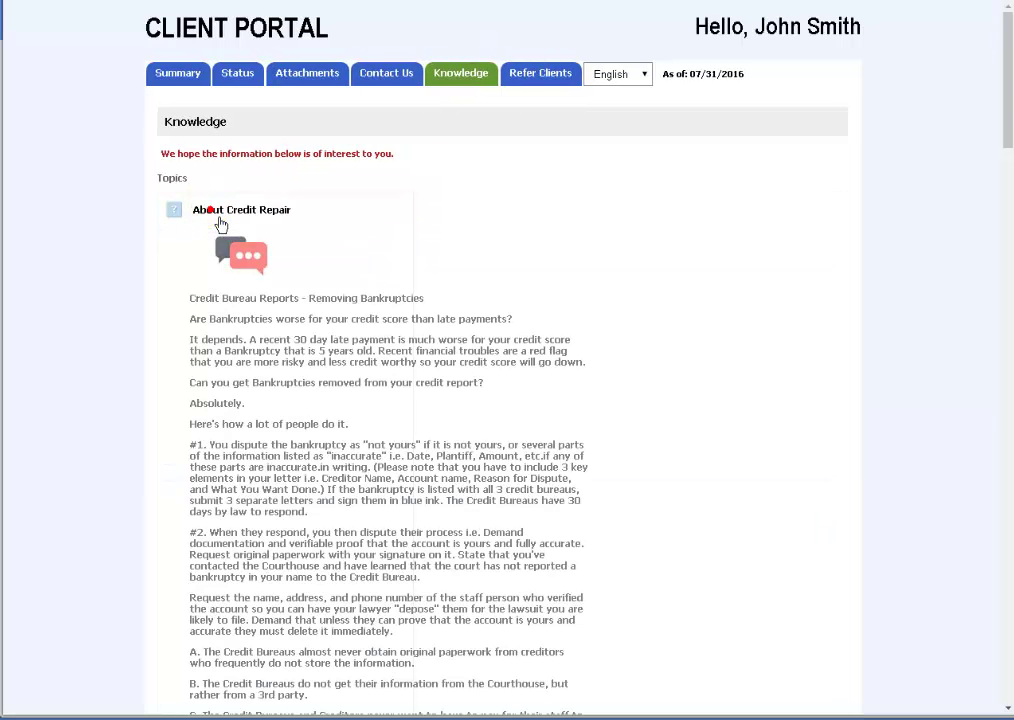
left_click(220, 222)
left_click(538, 82)
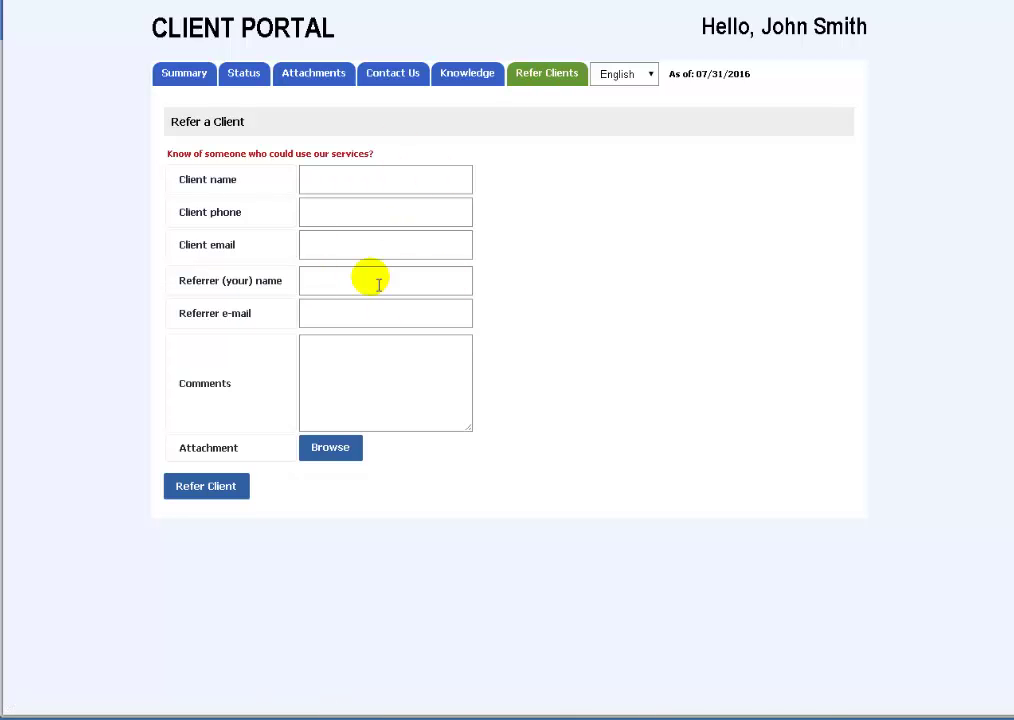
Switch the portal language to Spanish, then Polish, then back to English
left_click(636, 80)
left_click(636, 104)
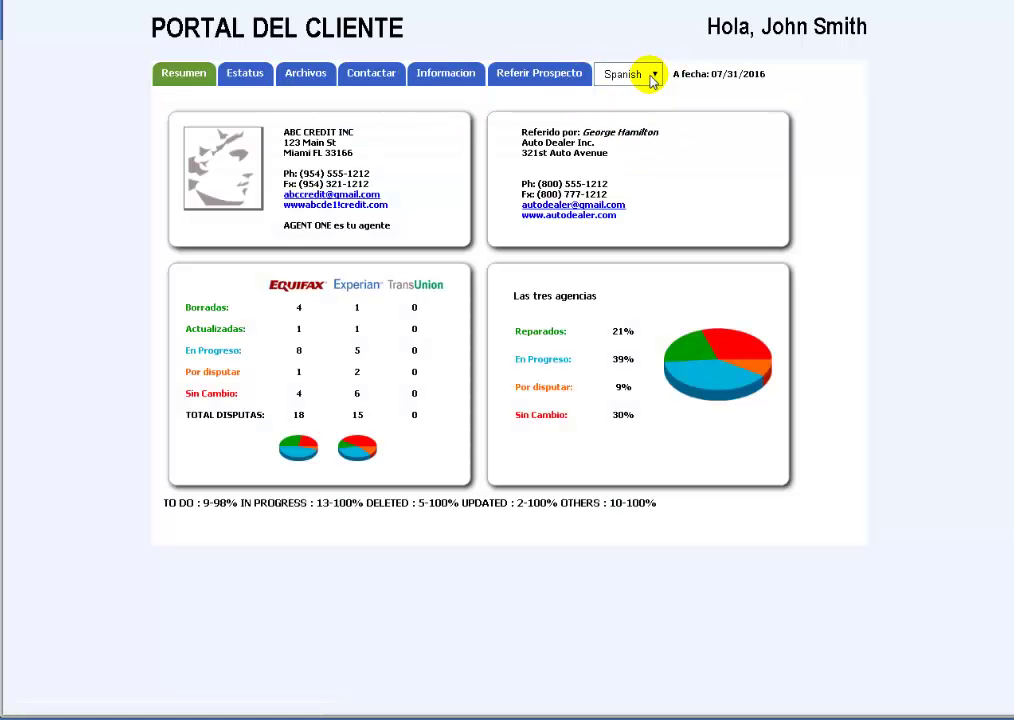
left_click(652, 80)
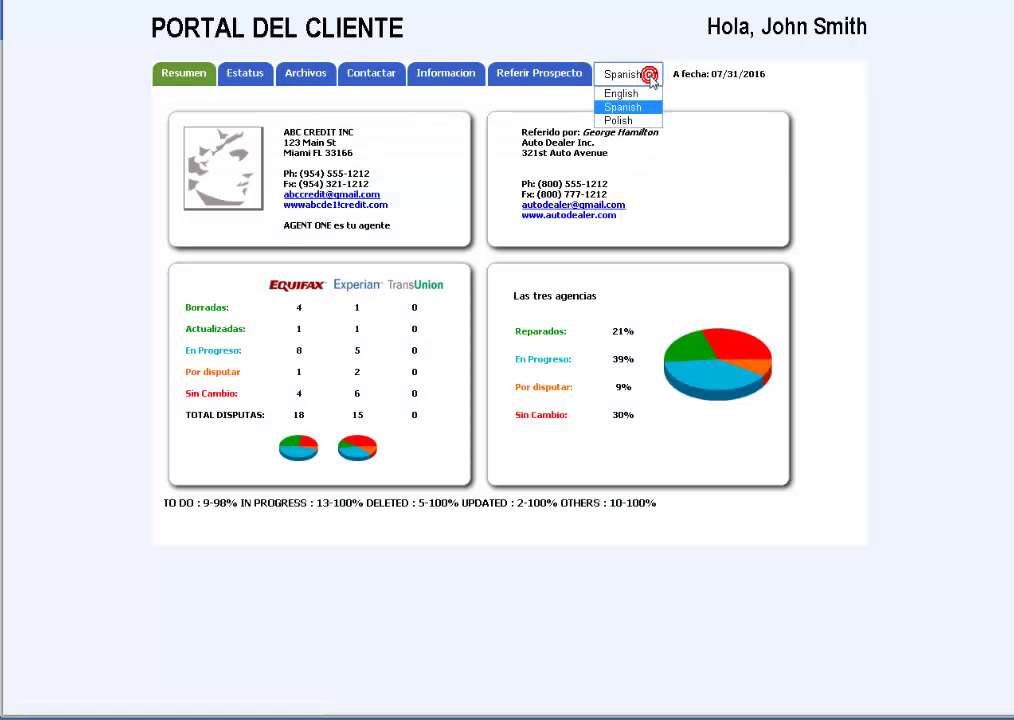
left_click(627, 119)
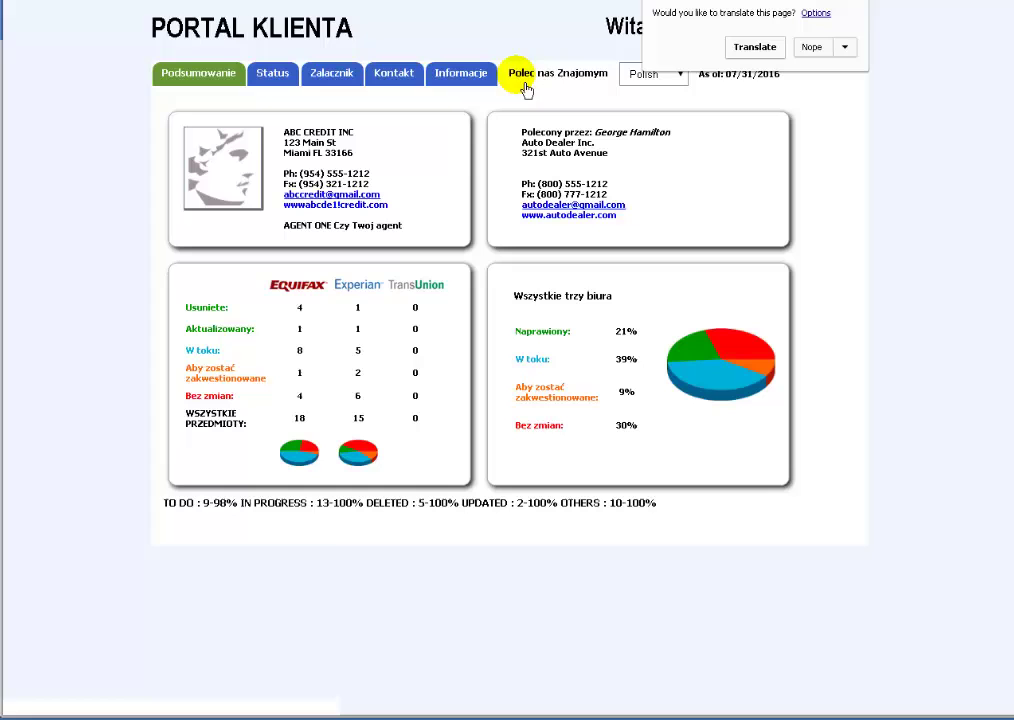
left_click(813, 48)
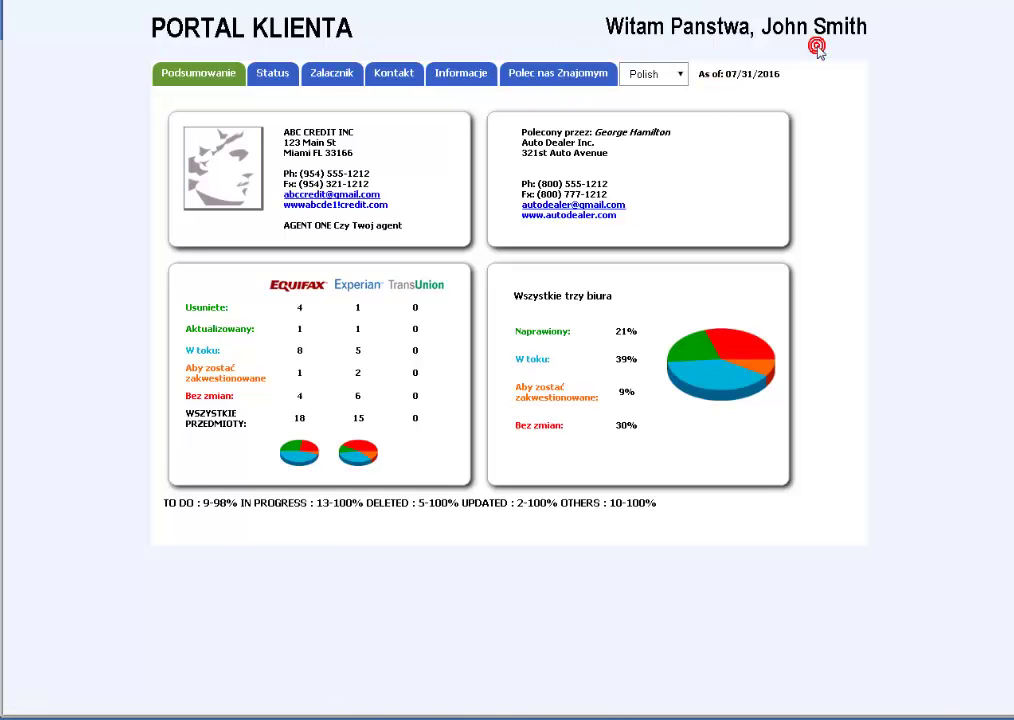
left_click(647, 74)
left_click(646, 92)
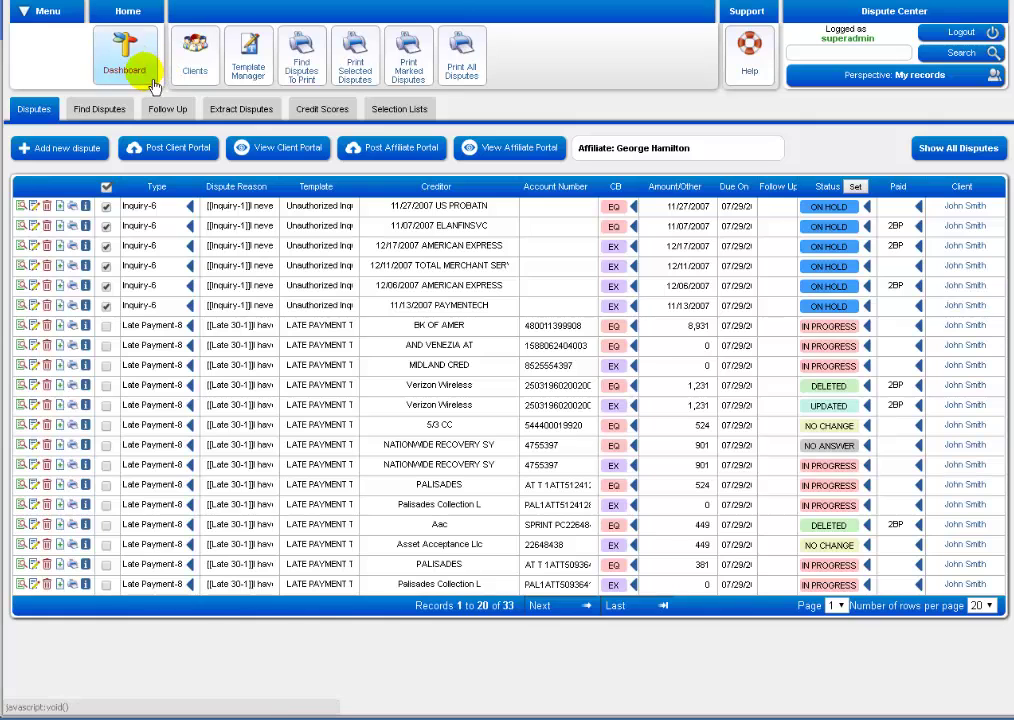
Return from the Dispute Center to the main CMM Cloud dashboard
left_click(124, 66)
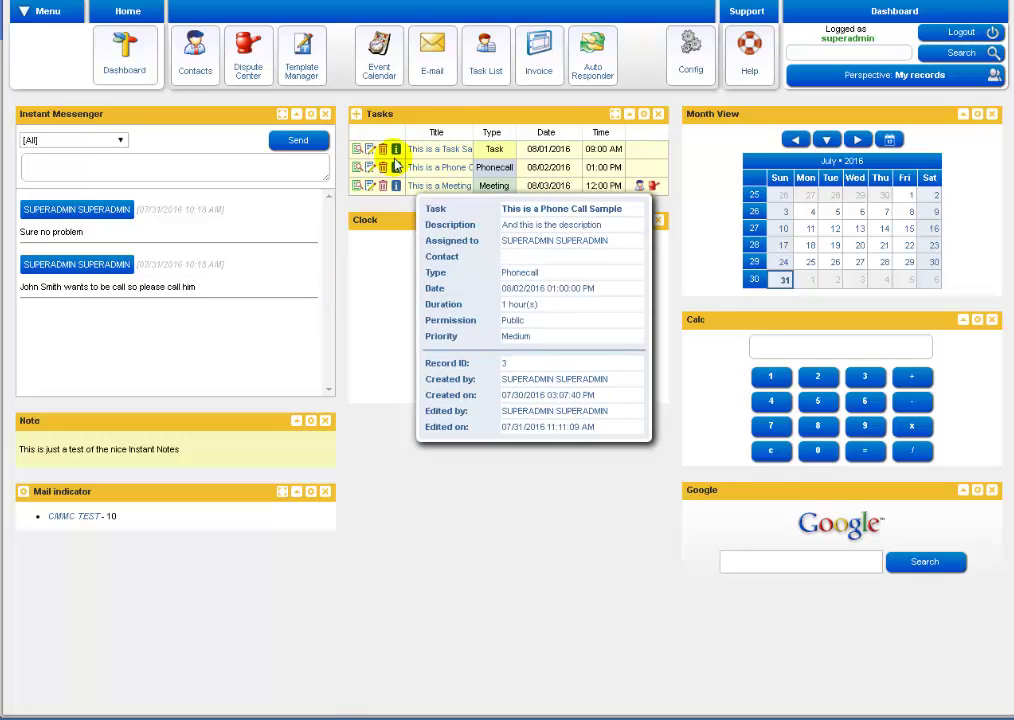
left_click(306, 63)
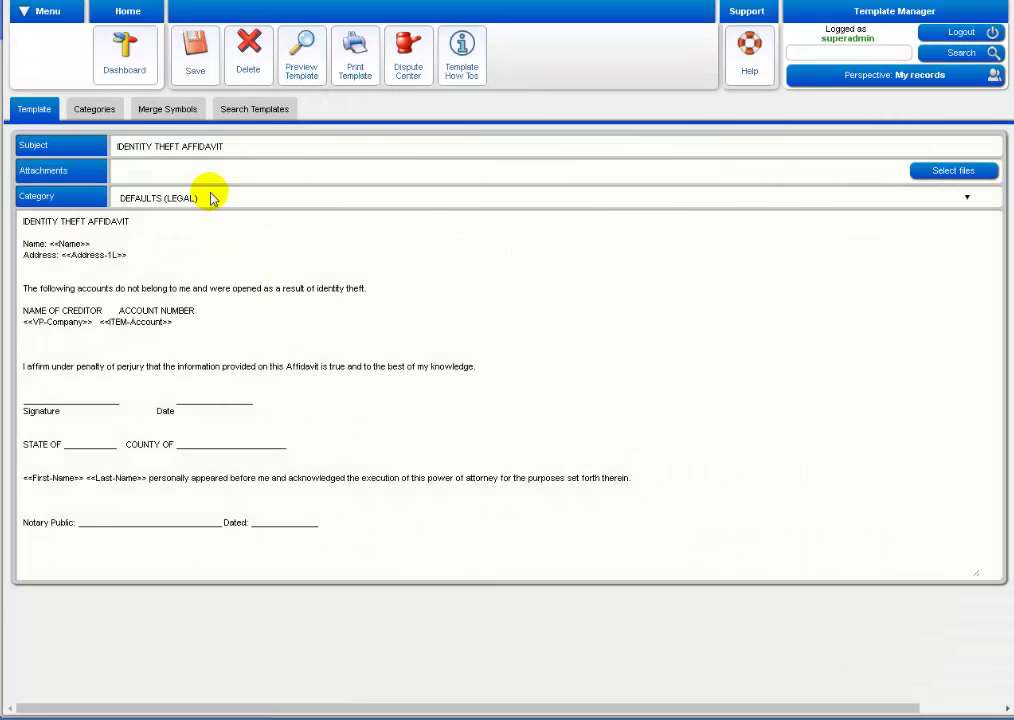
left_click(100, 109)
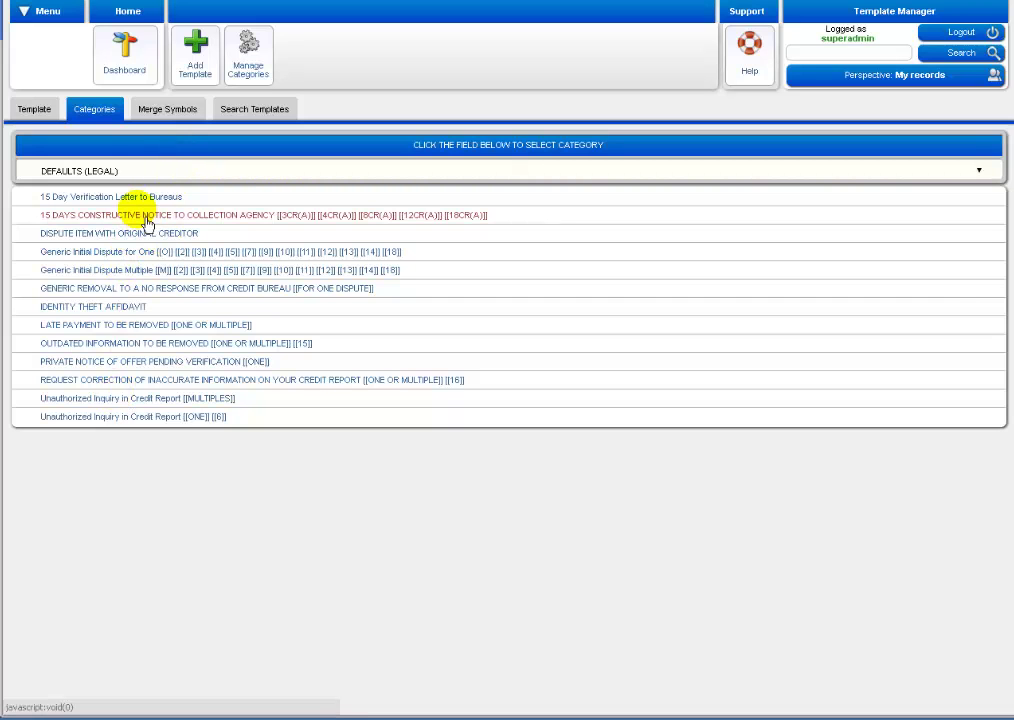
left_click(107, 173)
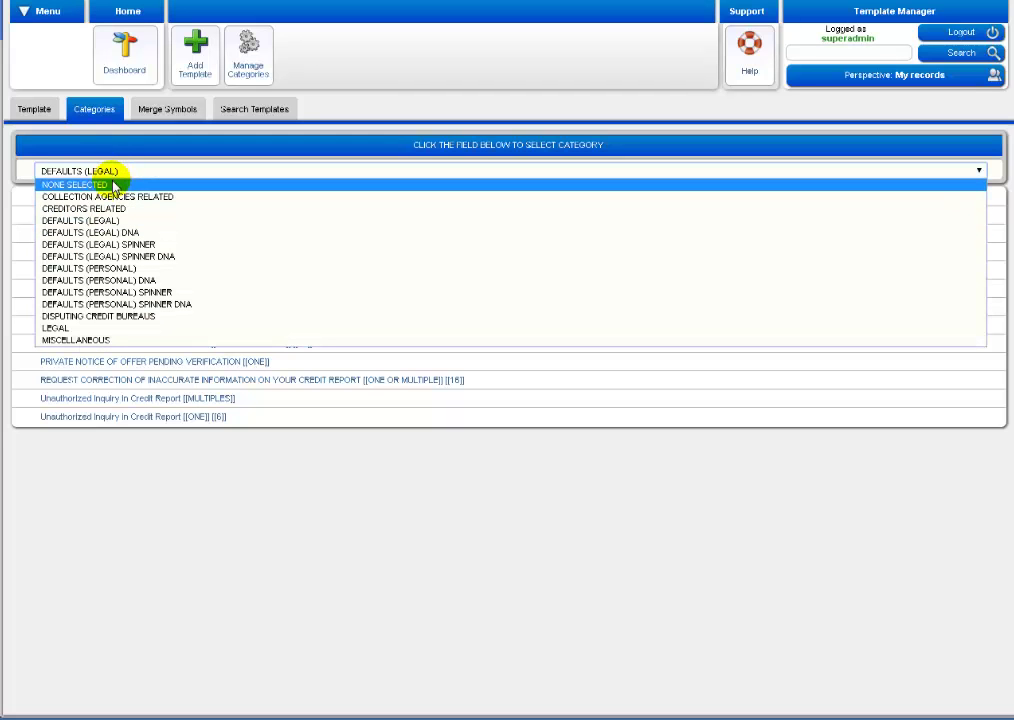
left_click(40, 112)
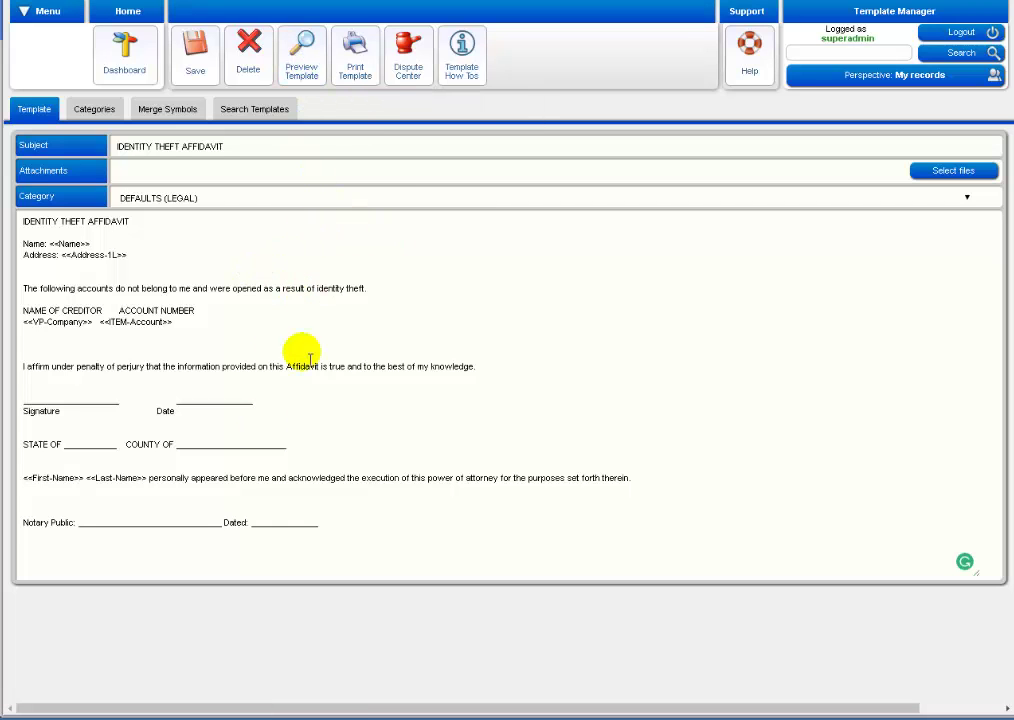
left_click(142, 82)
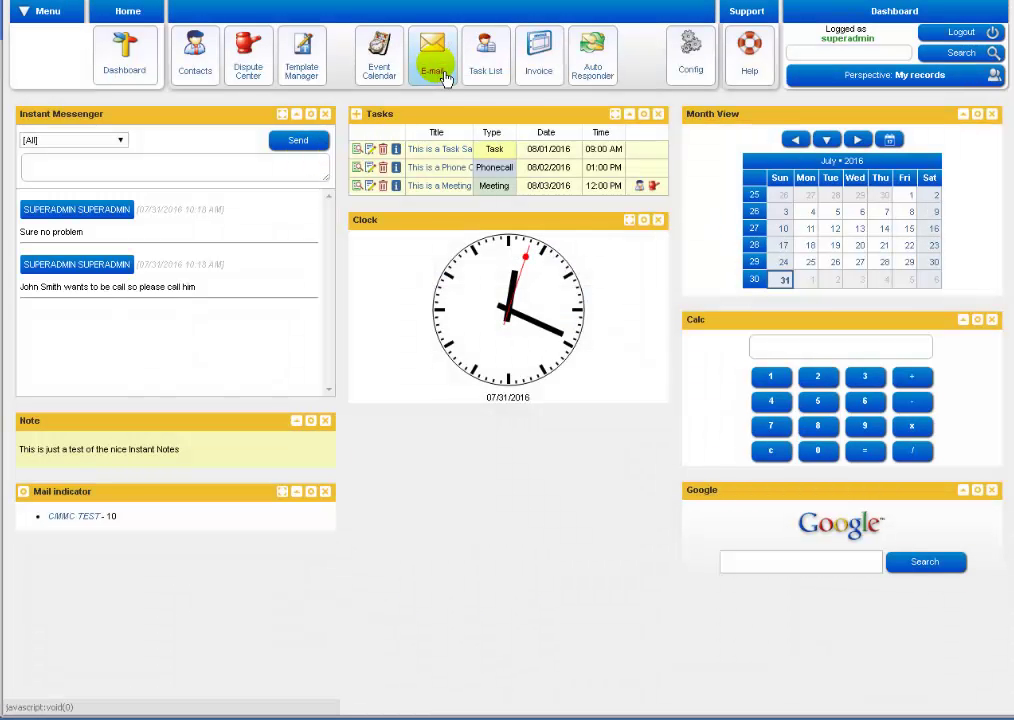
Open e-mail Account #1, discard the blank message, and read 'Please do not send emails to this address'
left_click(446, 79)
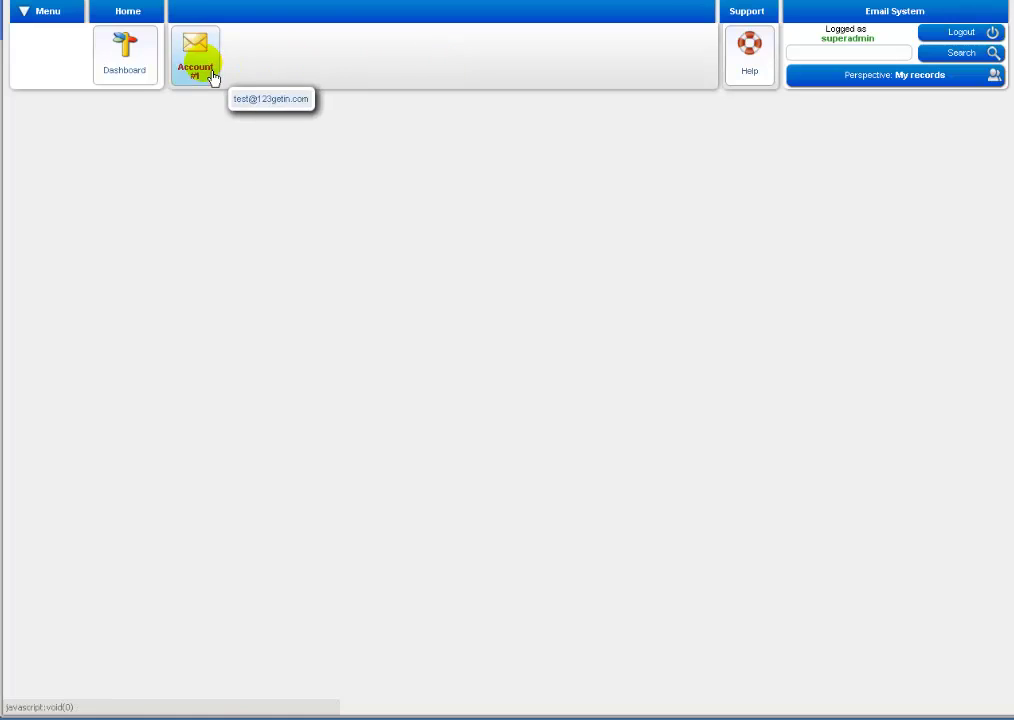
left_click(212, 78)
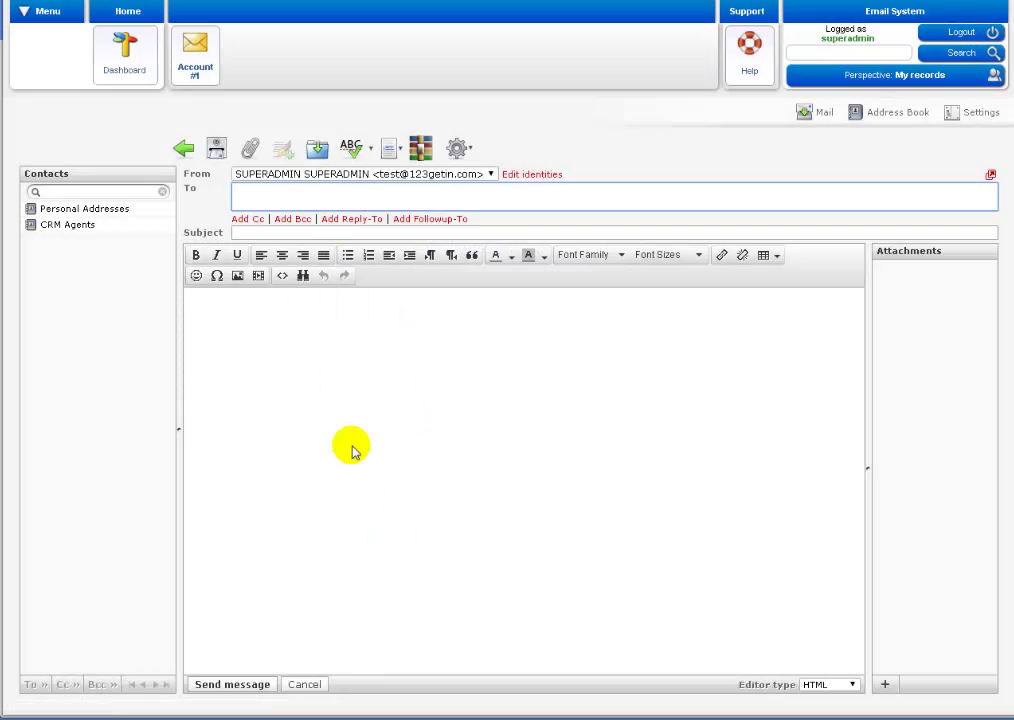
left_click(184, 148)
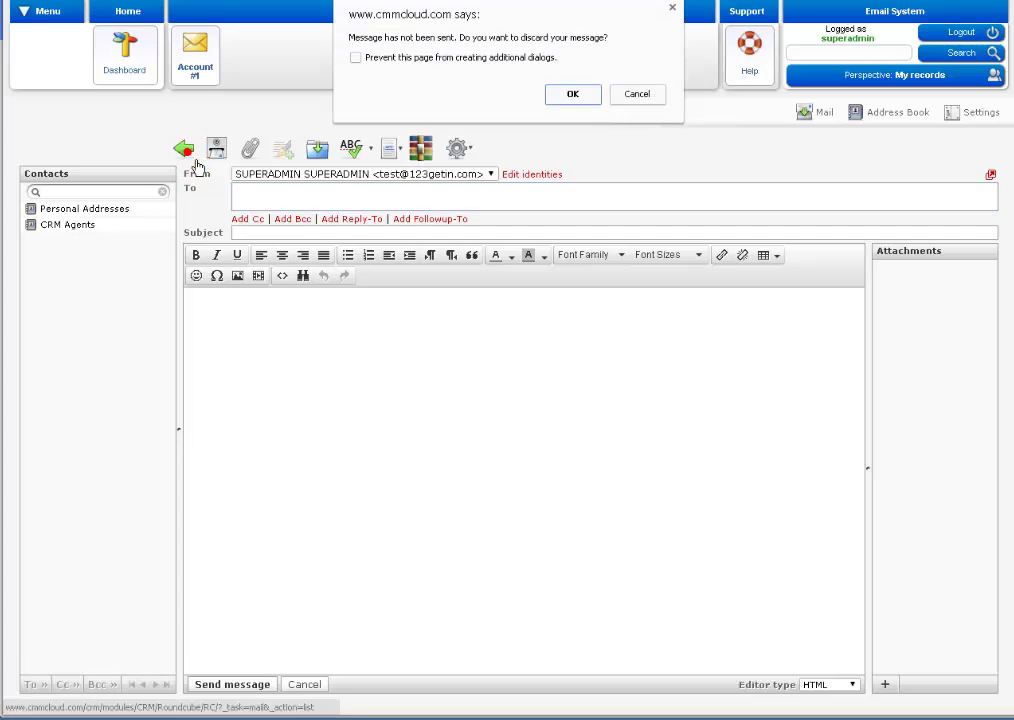
left_click(568, 97)
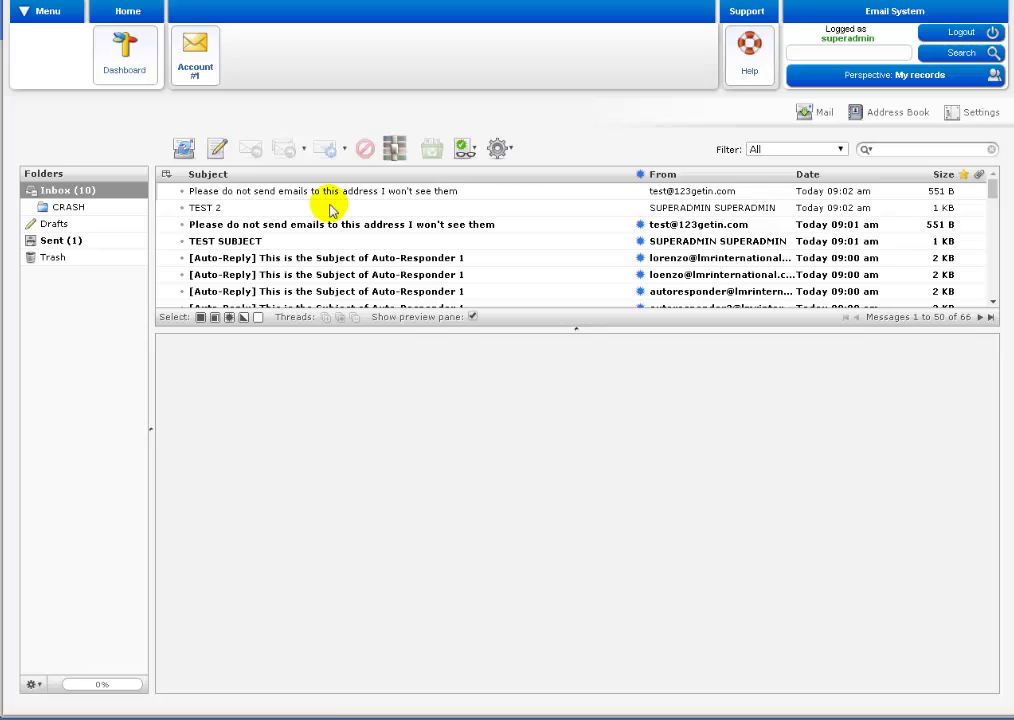
left_click(340, 226)
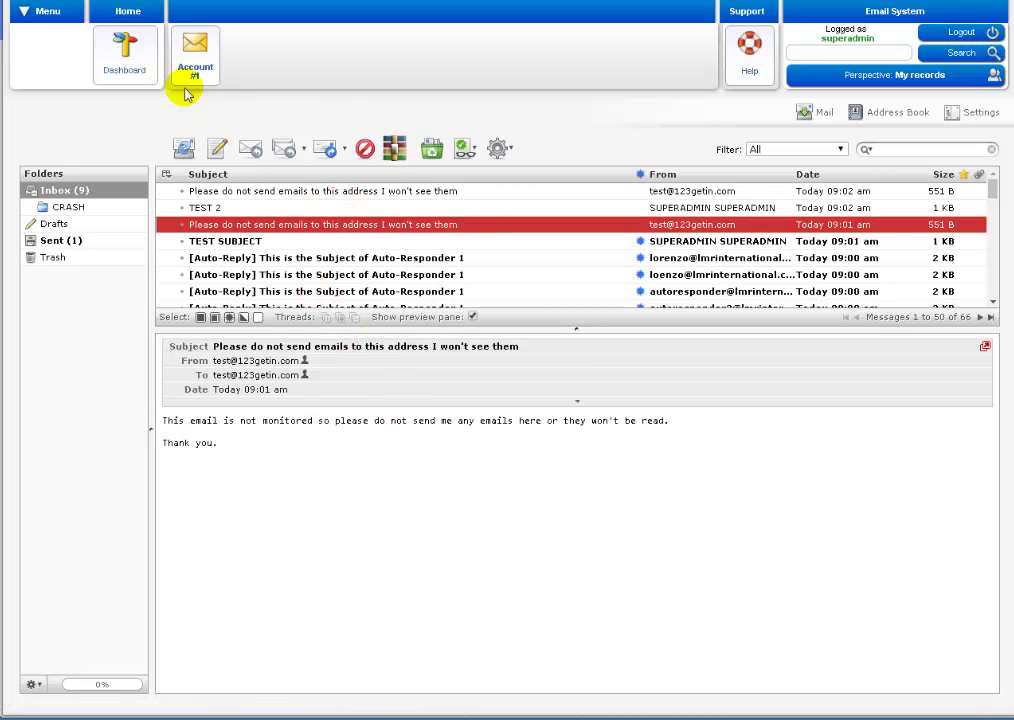
left_click(152, 80)
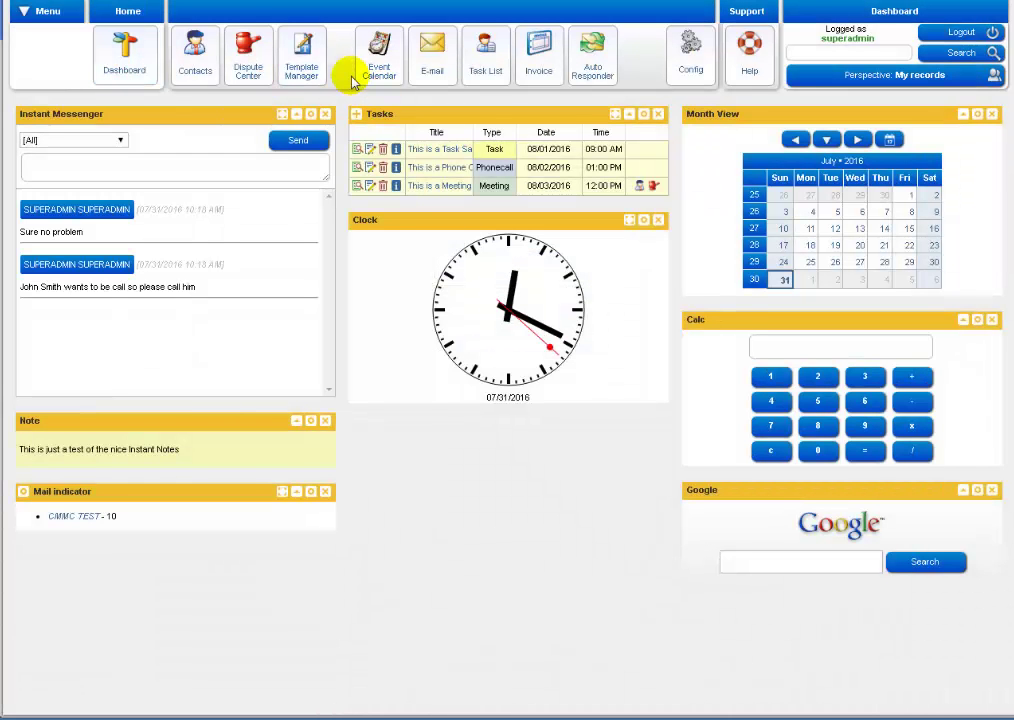
left_click(548, 78)
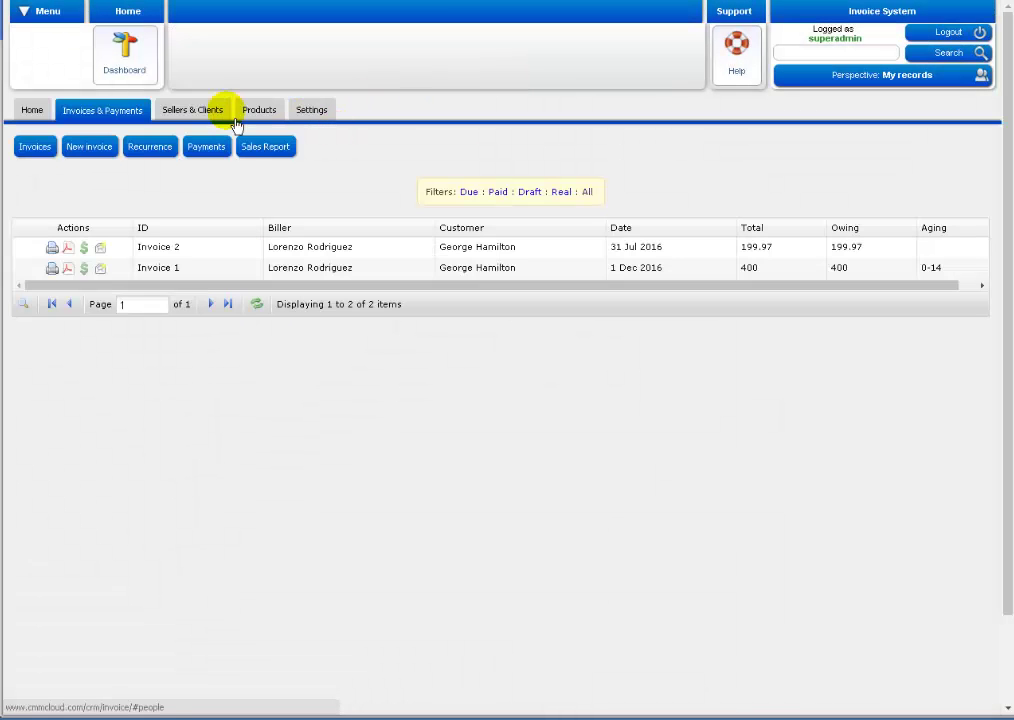
left_click(146, 72)
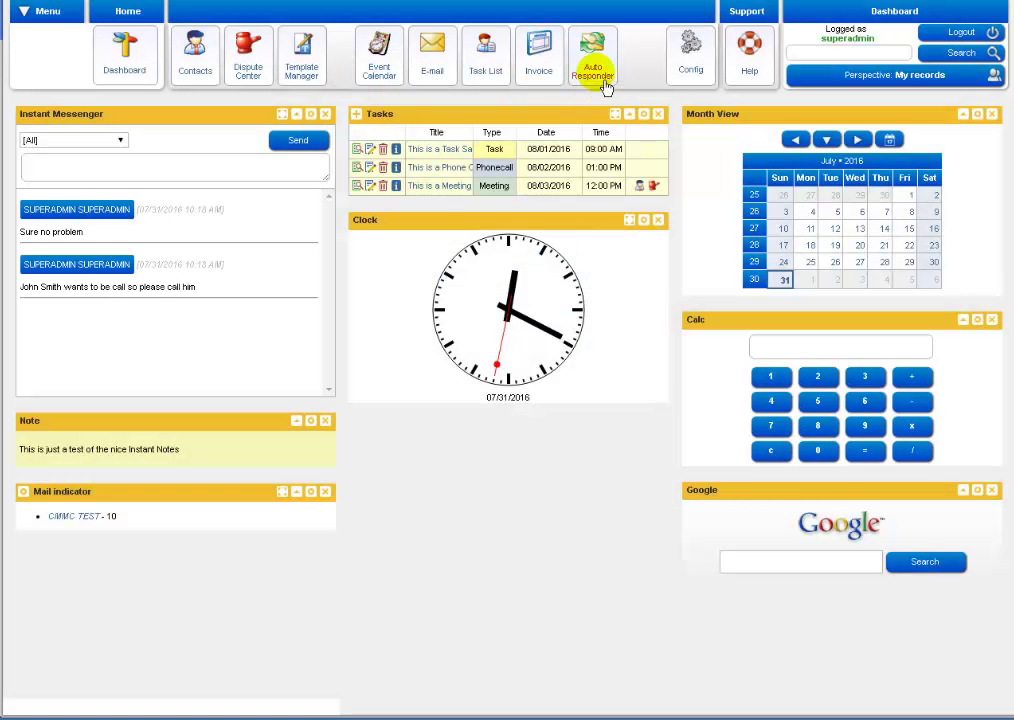
left_click(603, 81)
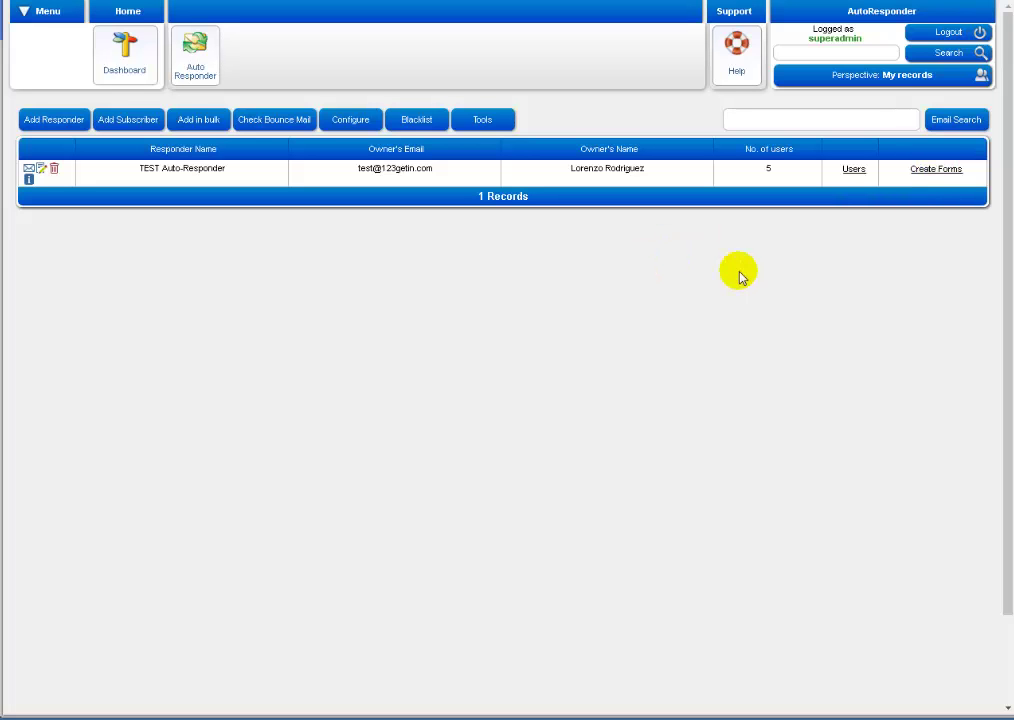
left_click(940, 172)
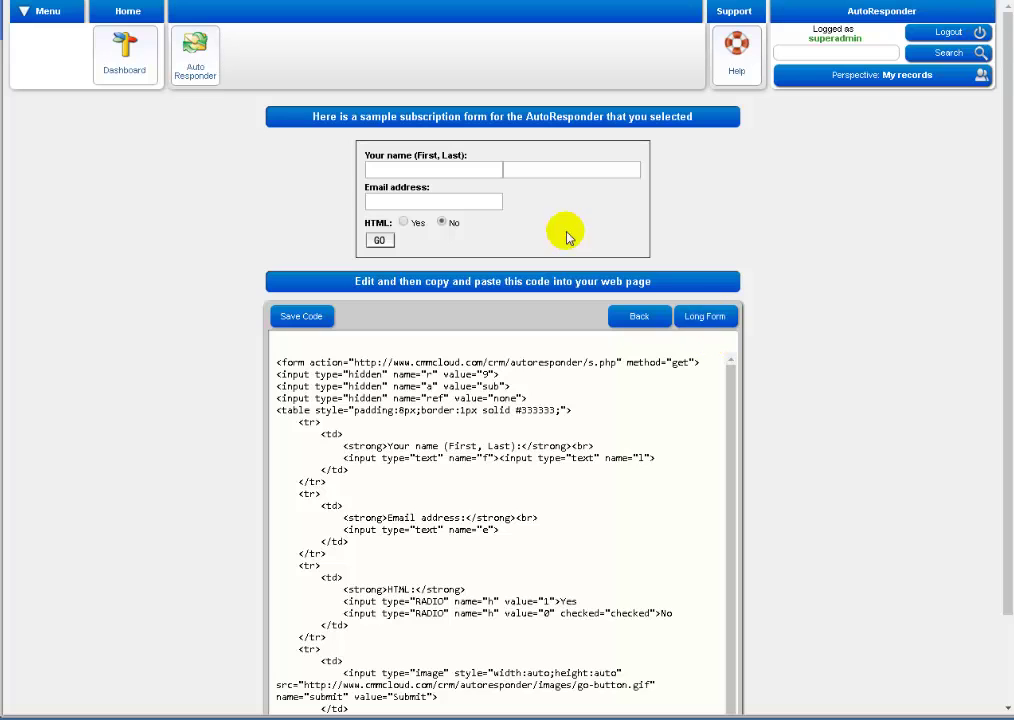
left_click(716, 321)
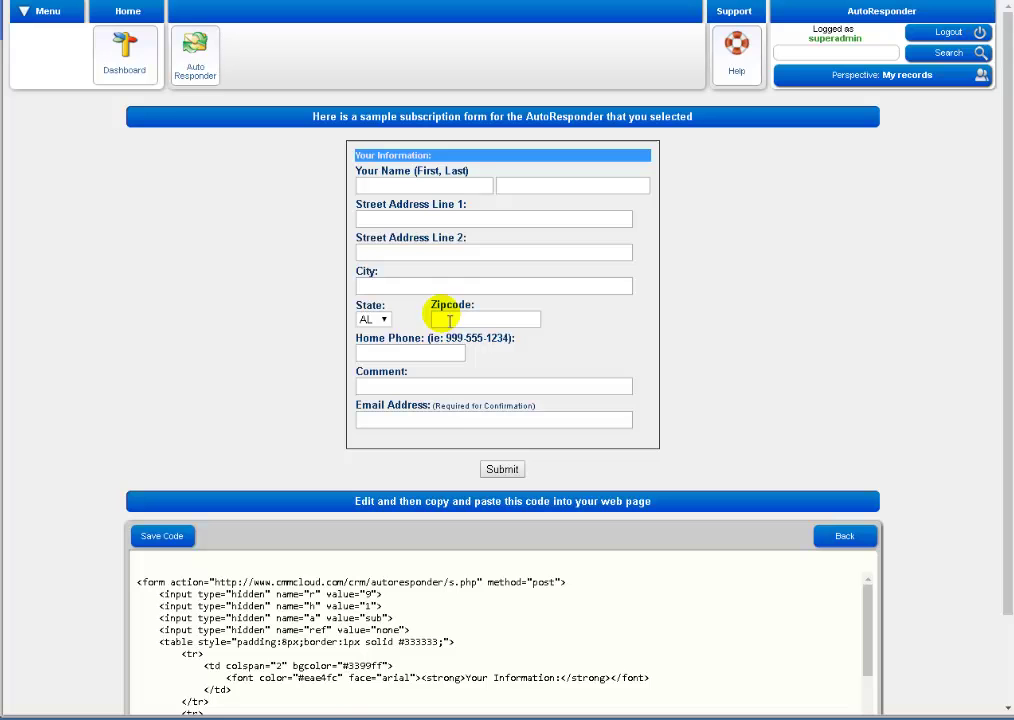
left_click(138, 78)
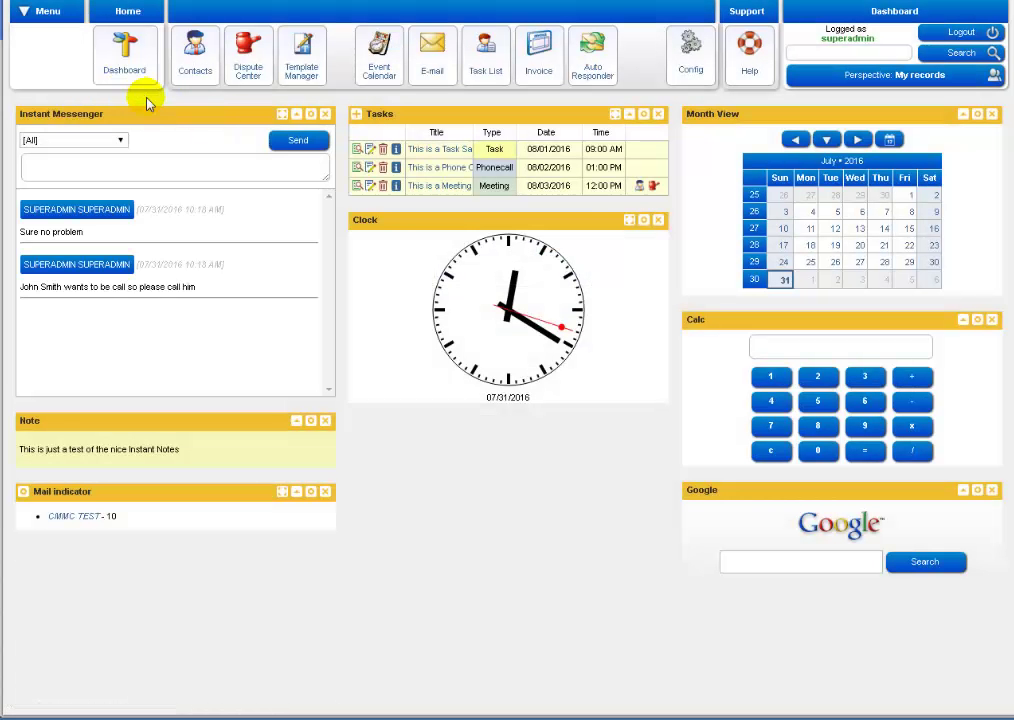
left_click(138, 84)
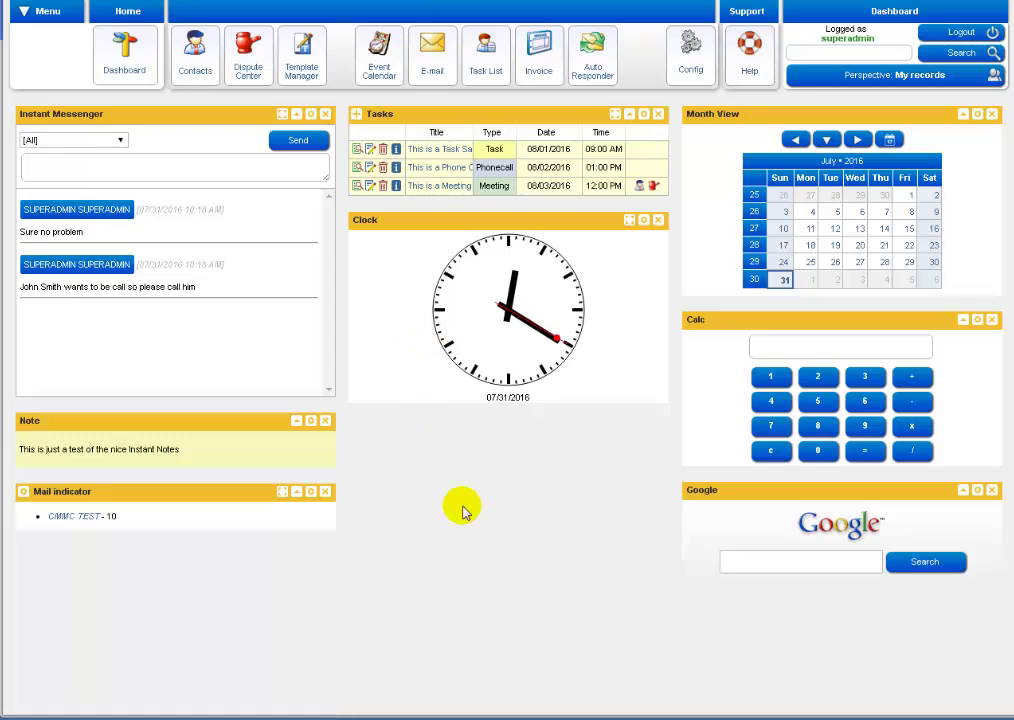